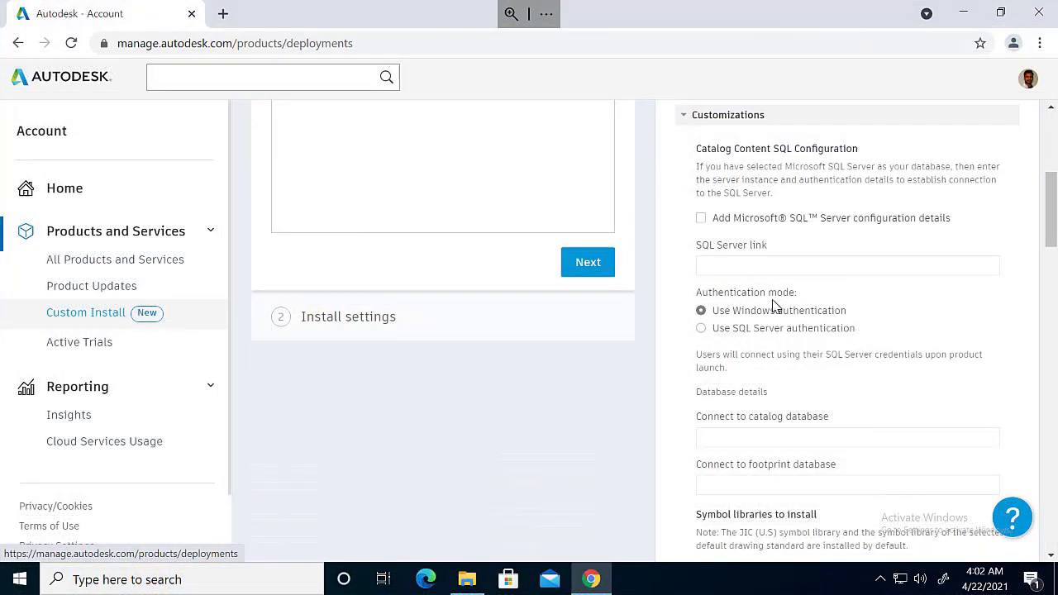
# Tick the Shared symbol libraries checkbox and select its shared location field.
pyautogui.scroll(-1, 772, 299)
pyautogui.scroll(-1, 771, 299)
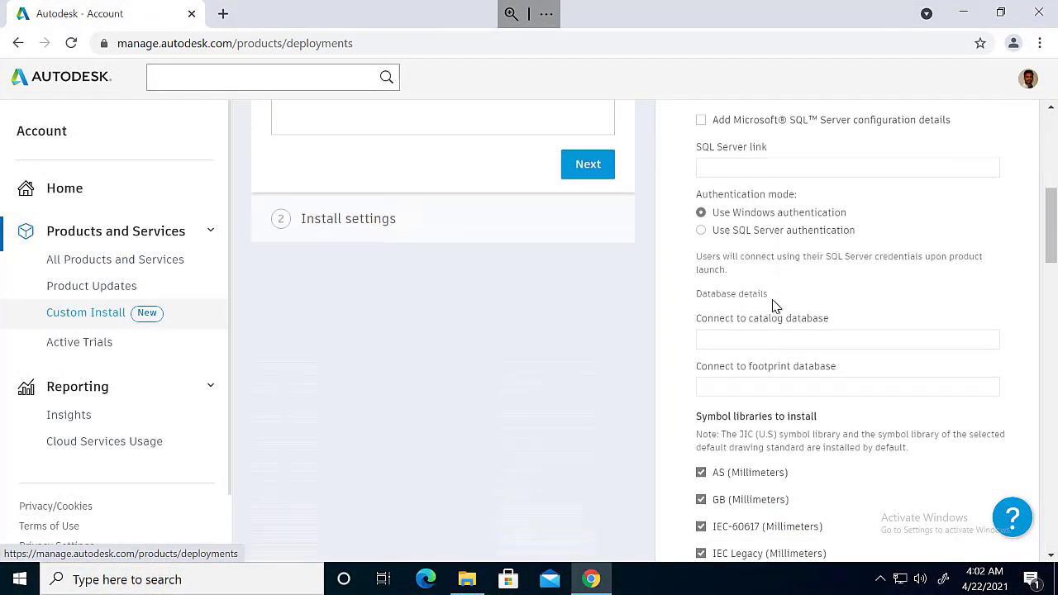
pyautogui.scroll(1, 778, 307)
pyautogui.scroll(2, 779, 307)
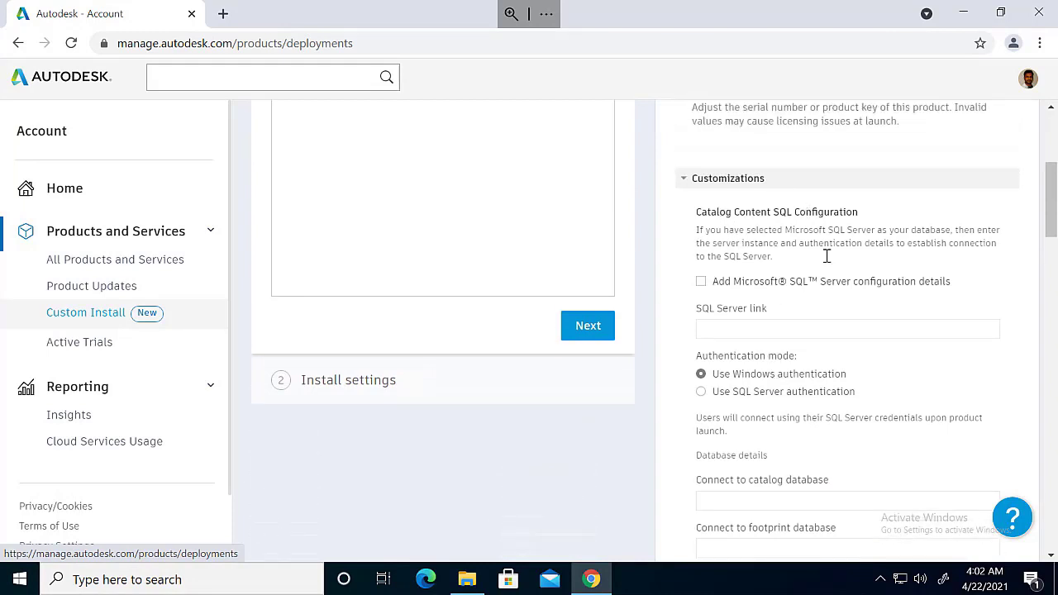
pyautogui.scroll(-1, 826, 255)
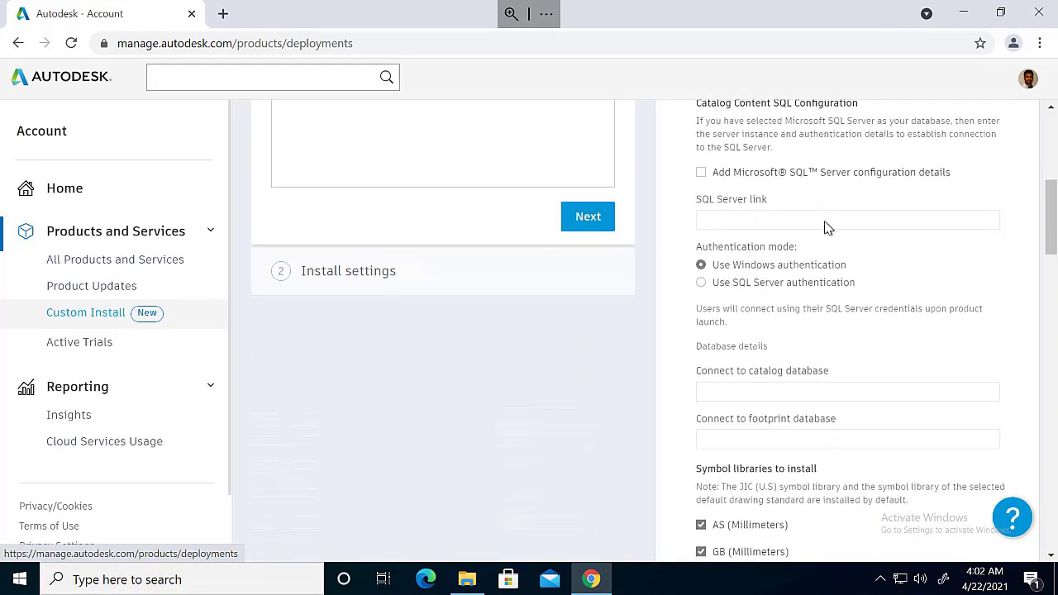
pyautogui.scroll(-2, 825, 343)
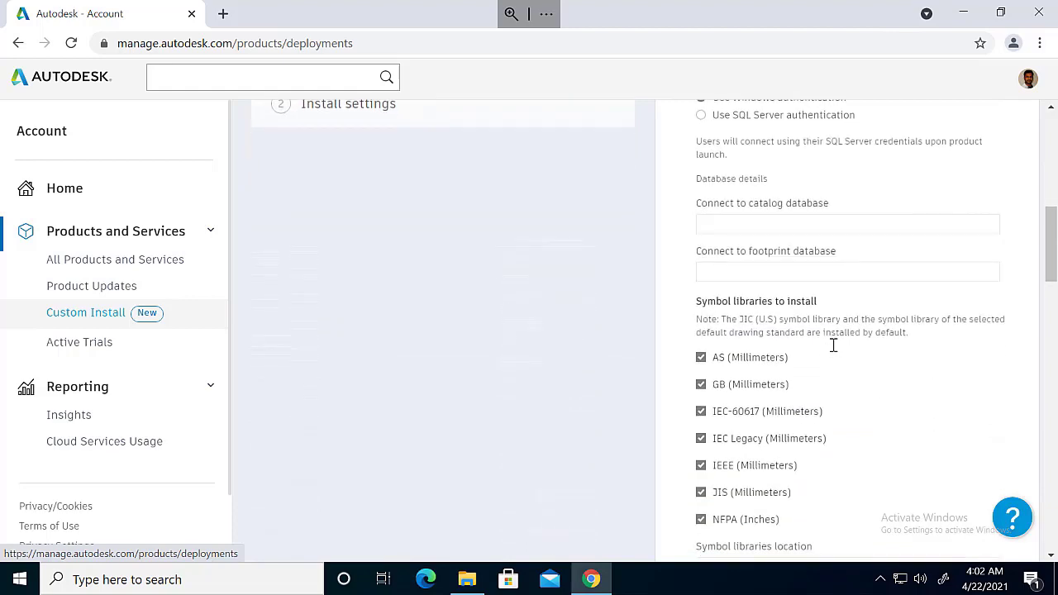
pyautogui.scroll(-3, 830, 346)
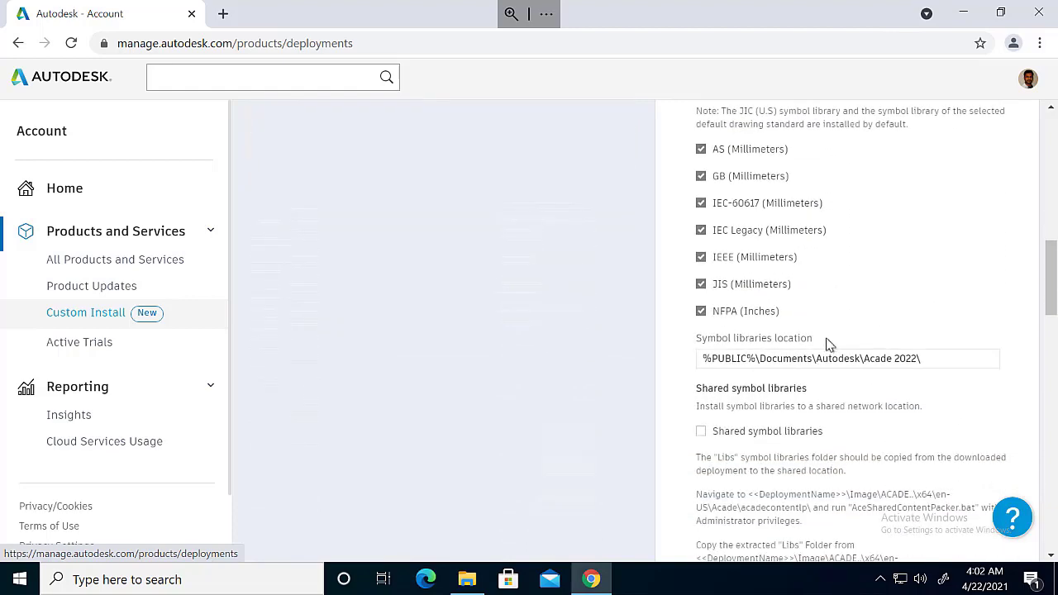
pyautogui.scroll(-1, 829, 343)
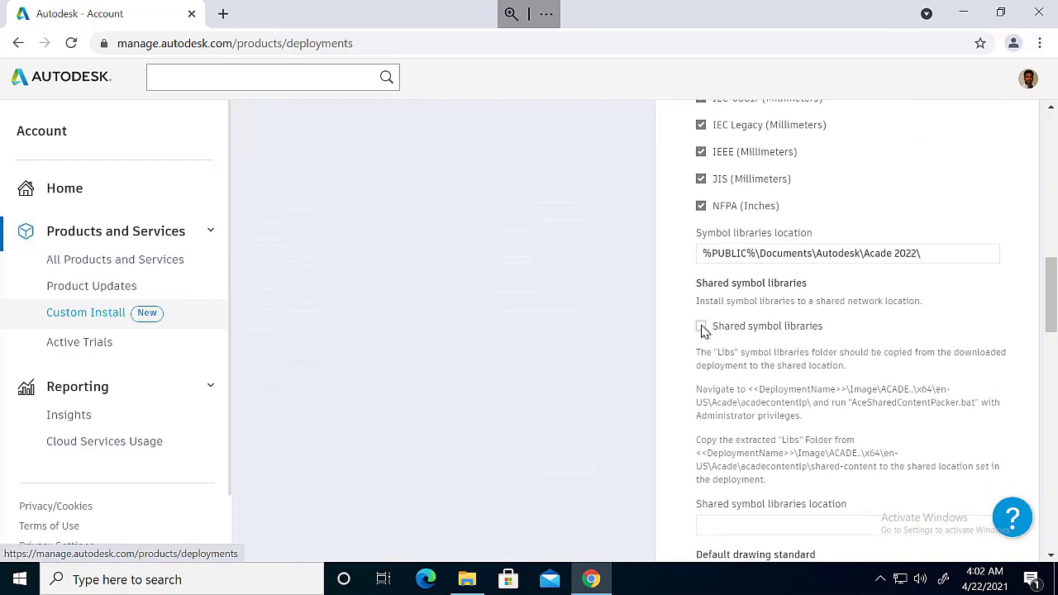
pyautogui.click(701, 327)
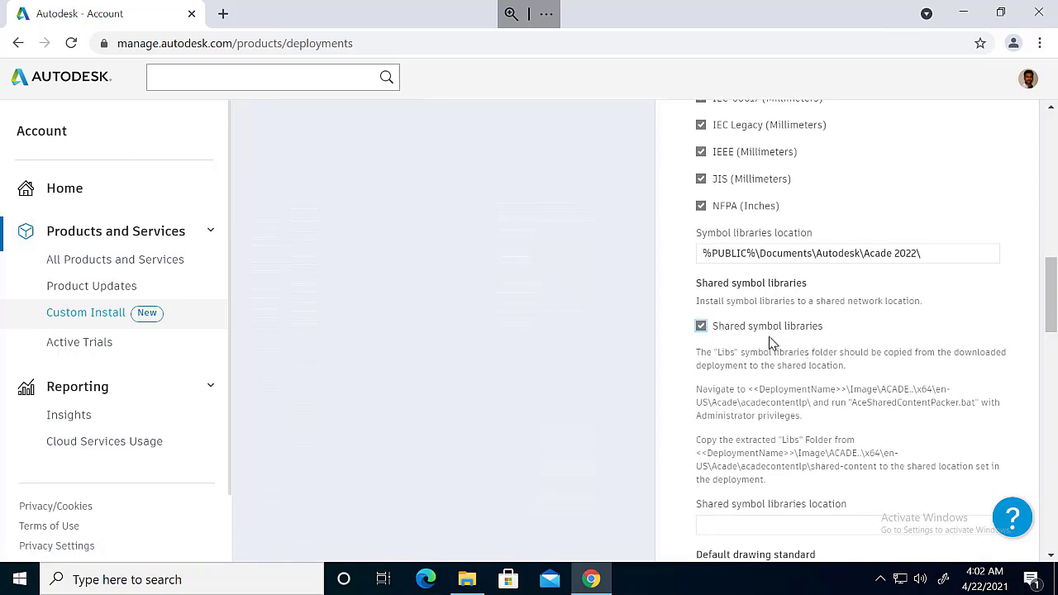
pyautogui.scroll(-1, 835, 341)
pyautogui.scroll(-1, 835, 342)
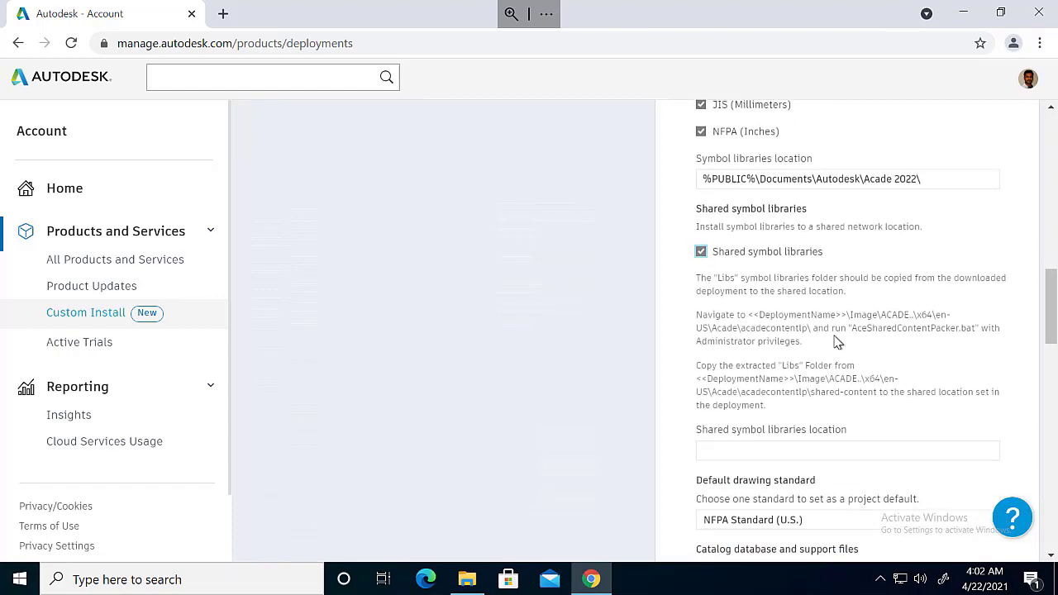
pyautogui.click(735, 398)
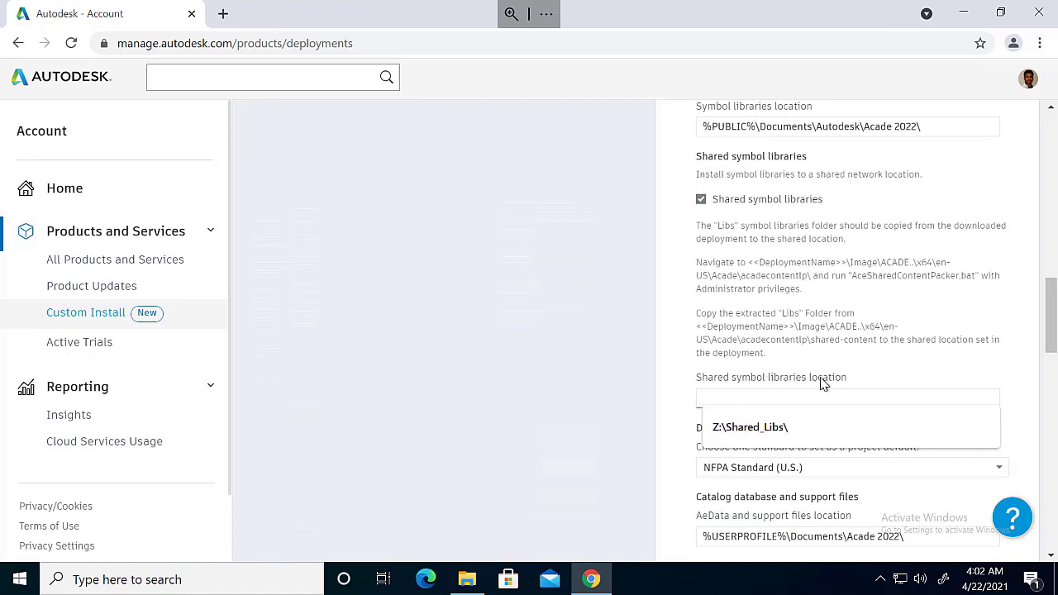
# Open the Shared_Libs folder on the ACE2022_Shared_location network drive in File Explorer.
pyautogui.click(467, 579)
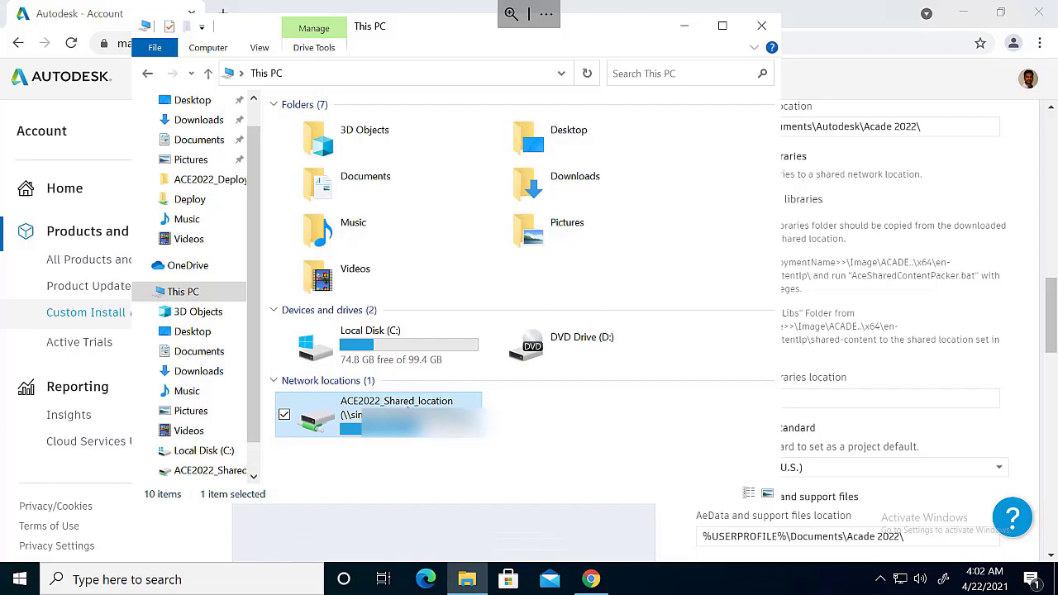
pyautogui.doubleClick(408, 416)
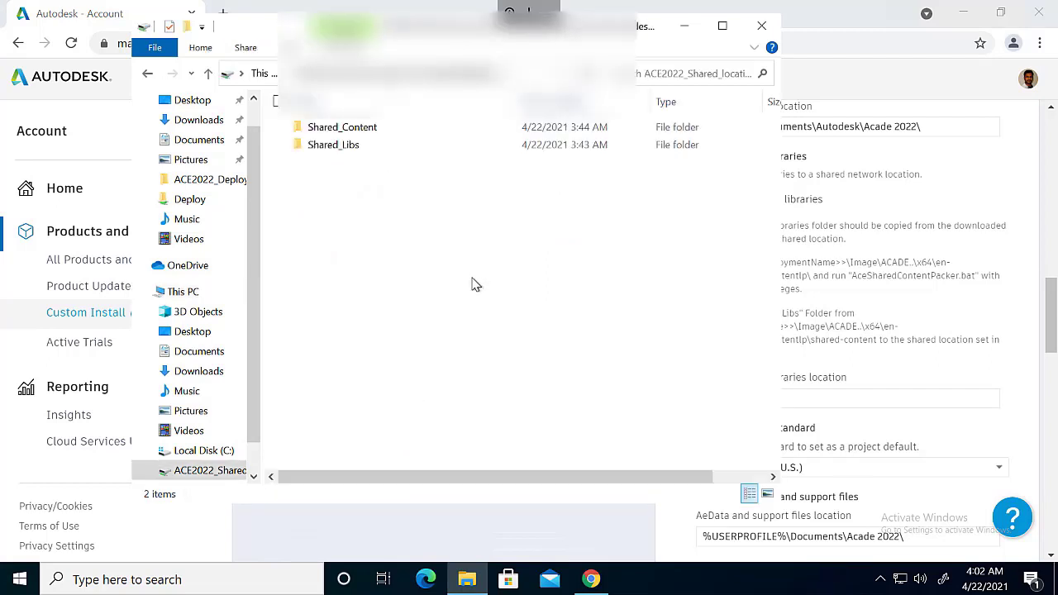
pyautogui.moveTo(547, 29); pyautogui.dragTo(443, 59)
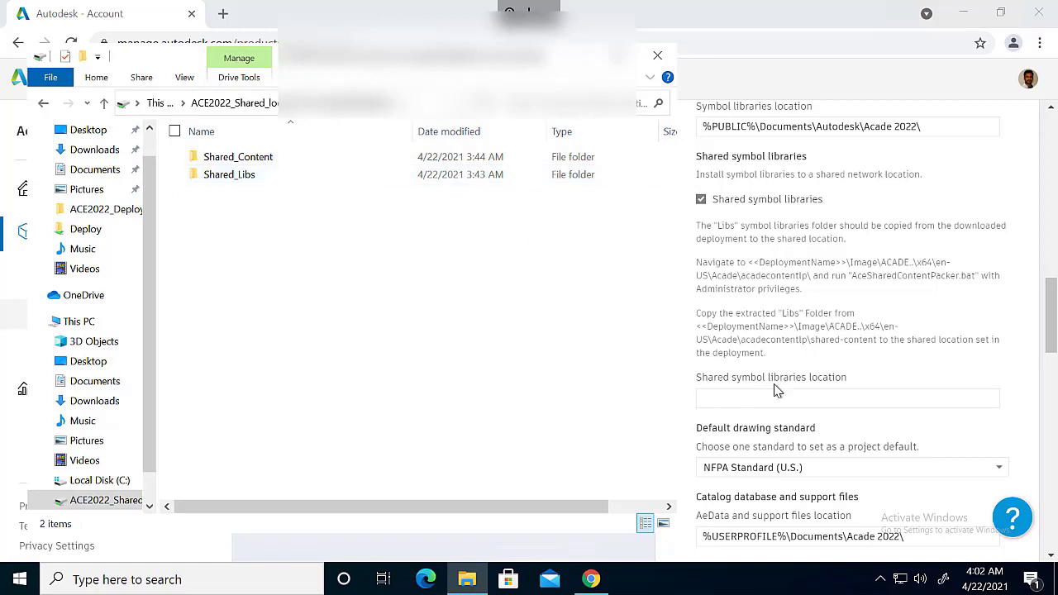
pyautogui.doubleClick(273, 176)
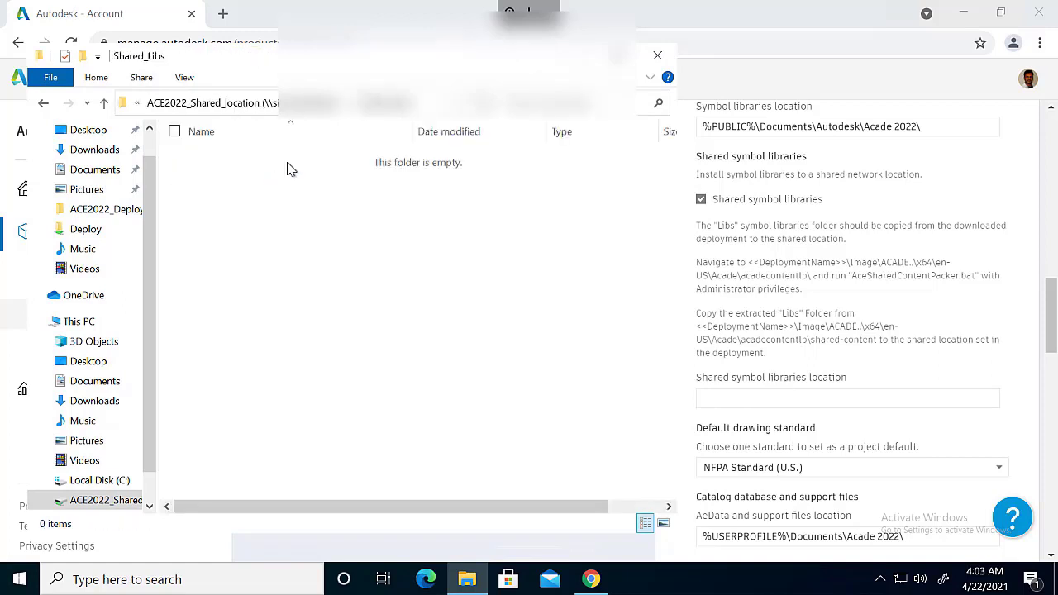
# Select the full Z:\Shared_Libs path in the address bar and return to the location field.
pyautogui.click(201, 103)
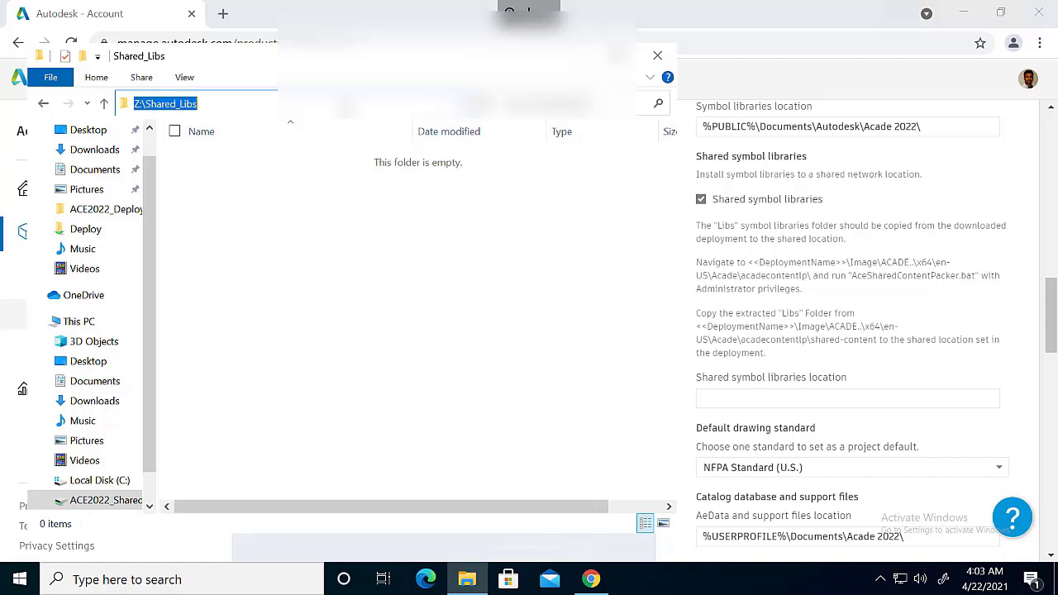
pyautogui.click(242, 102)
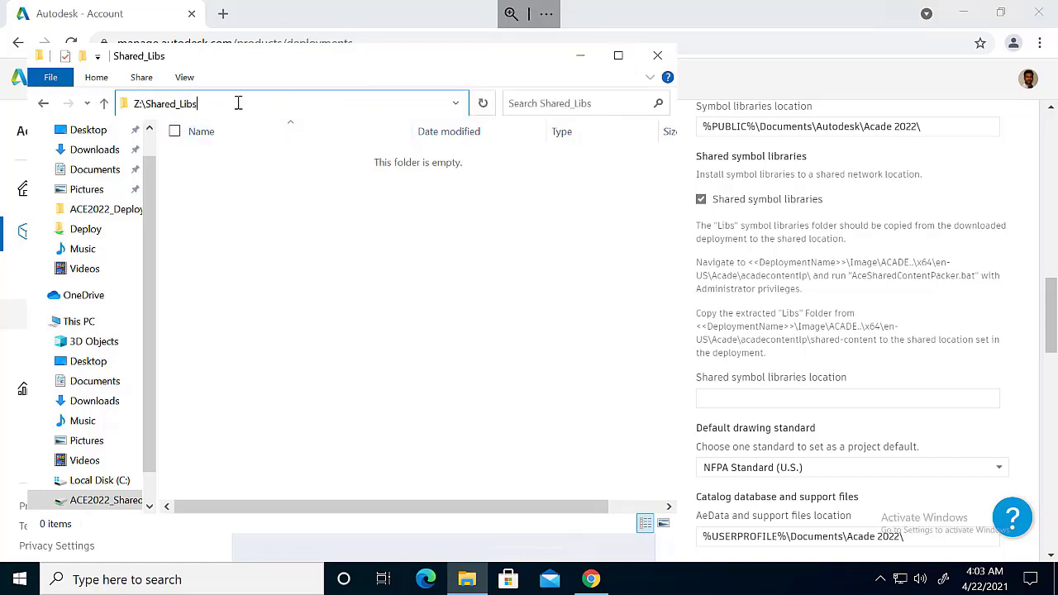
pyautogui.hotkey('ctrl', 'a')
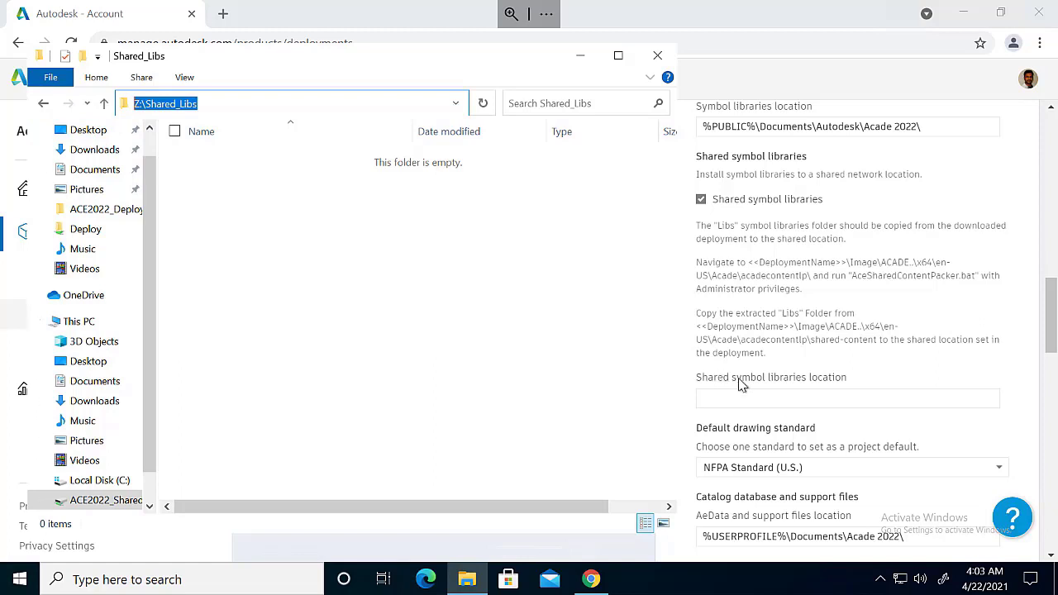
pyautogui.click(799, 400)
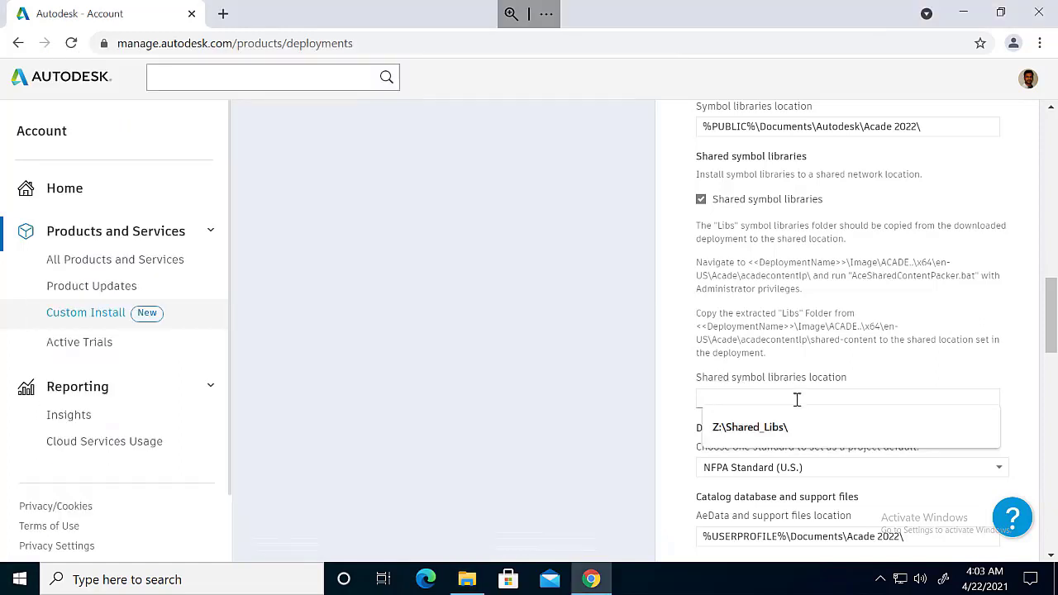
# Fill the symbol libraries location with Z:\Shared_Libs\ and tick Shared catalog database and support files.
pyautogui.click(781, 427)
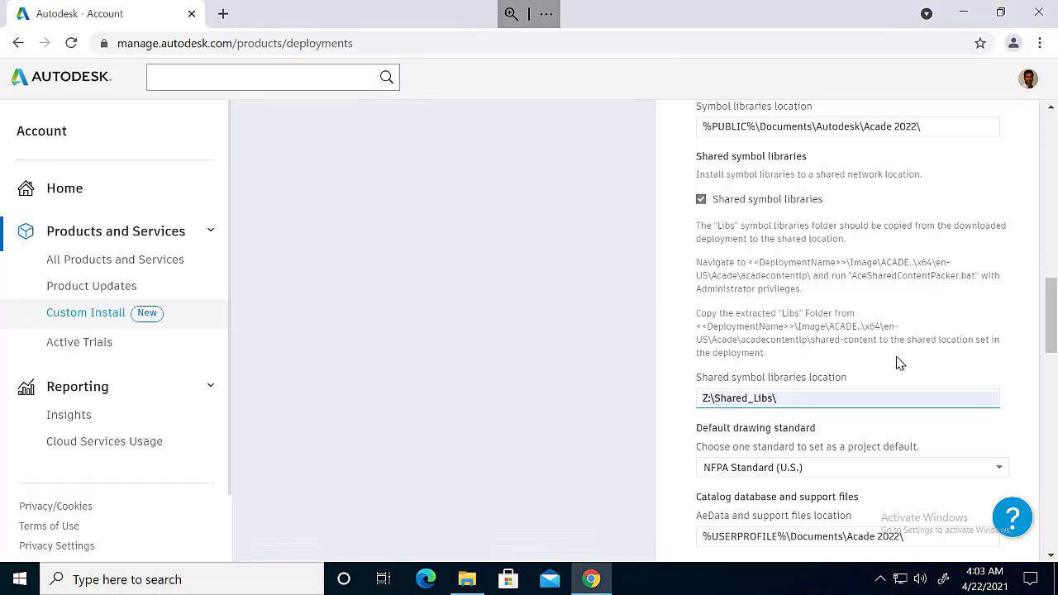
pyautogui.scroll(-2, 897, 364)
pyautogui.scroll(-1, 897, 364)
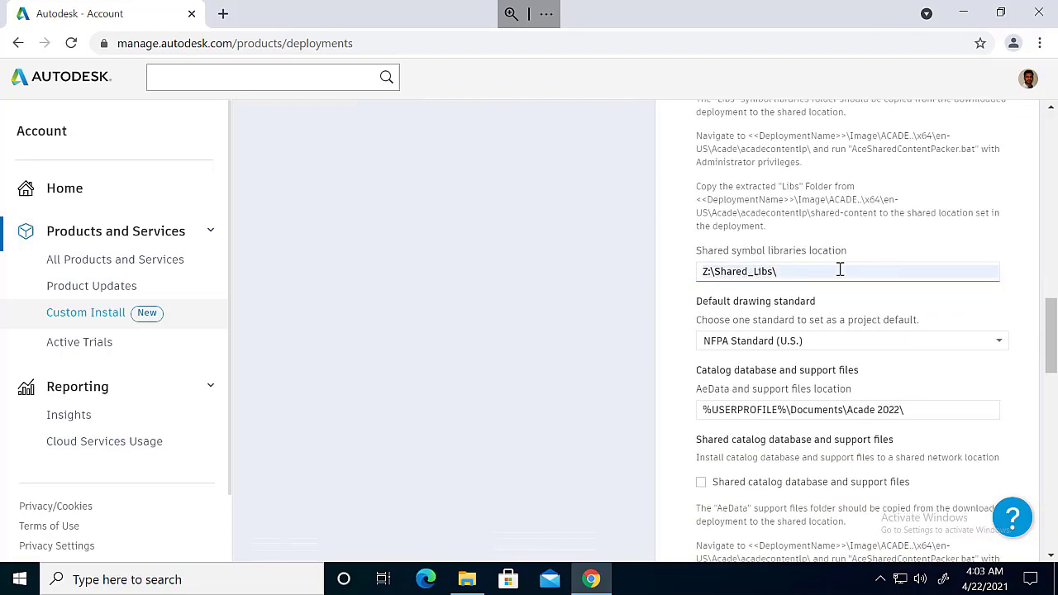
pyautogui.scroll(-3, 862, 314)
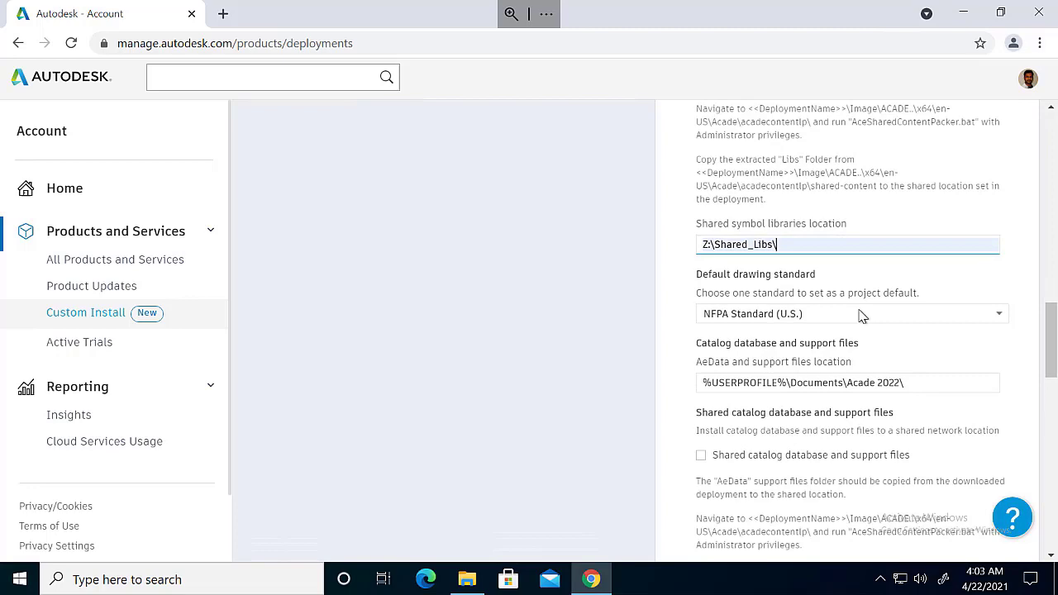
pyautogui.scroll(-1, 862, 314)
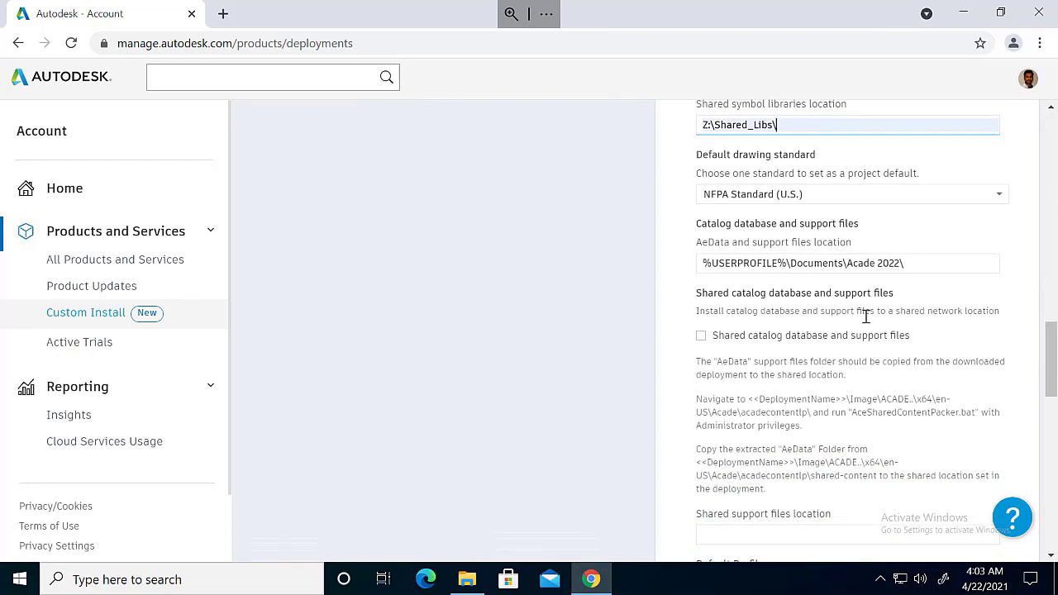
pyautogui.scroll(-1, 866, 316)
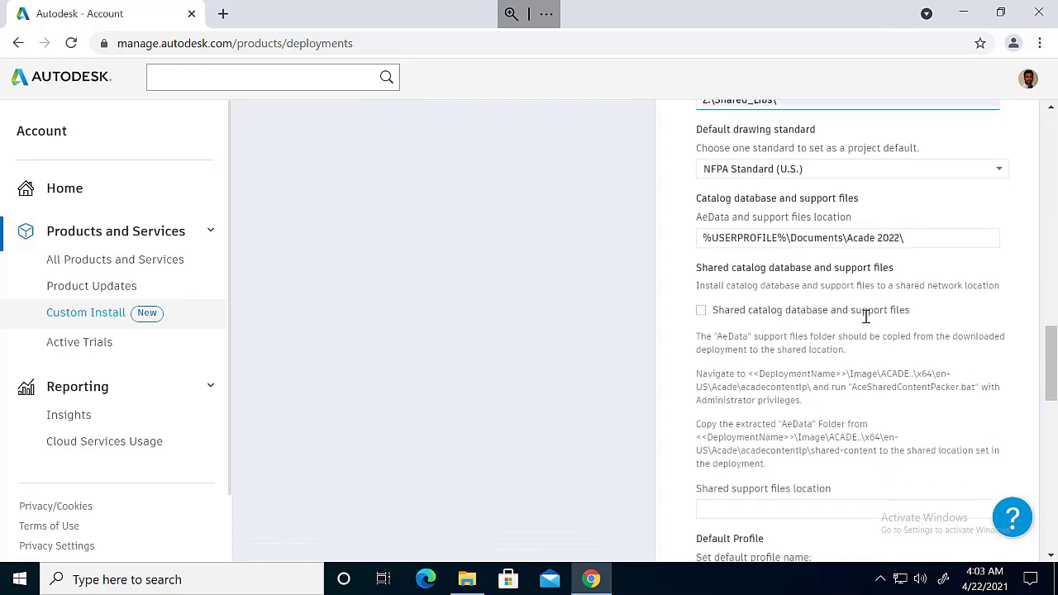
pyautogui.click(702, 300)
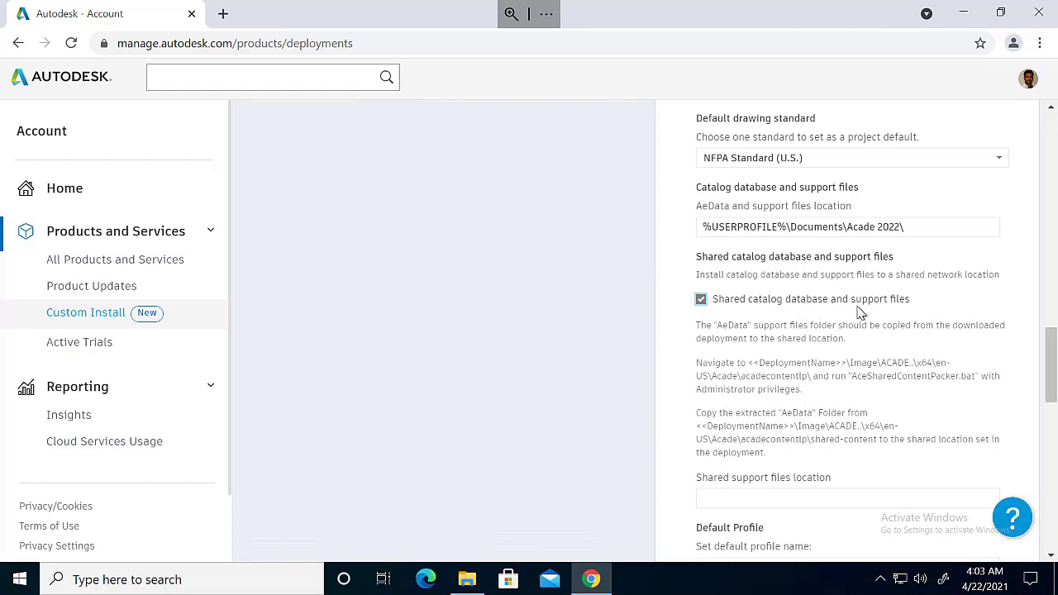
pyautogui.scroll(-2, 865, 312)
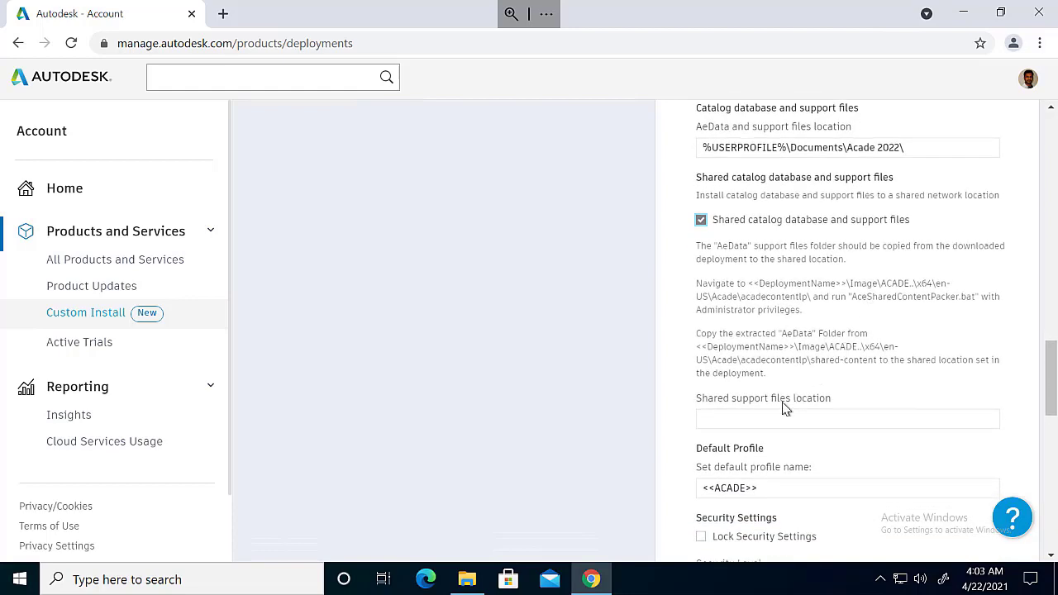
# Go up to ACE2022_Shared_location in File Explorer and open the empty Shared_Content folder.
pyautogui.click(468, 578)
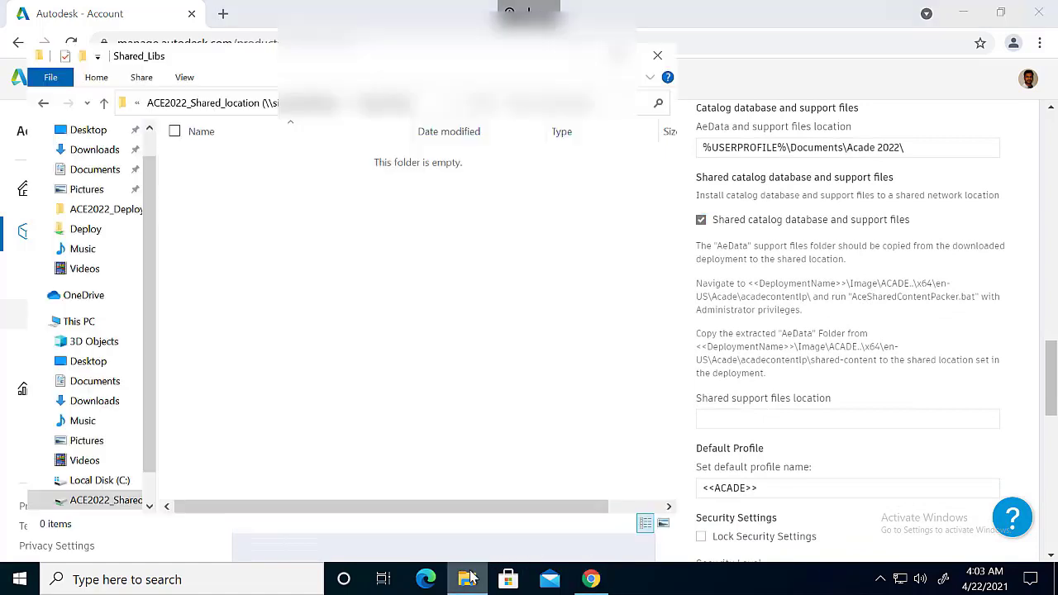
pyautogui.click(104, 102)
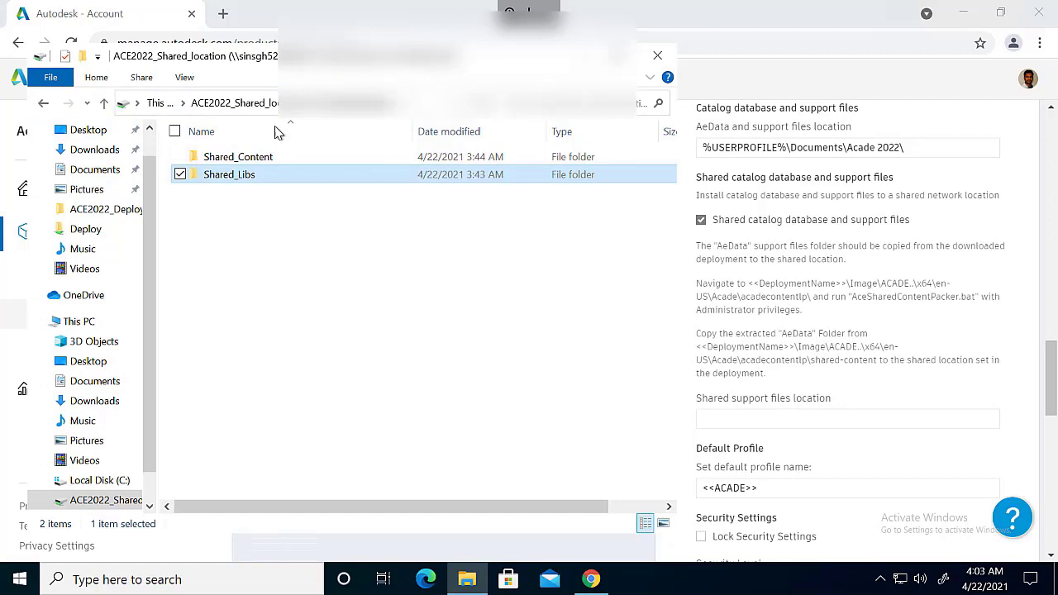
pyautogui.click(231, 163)
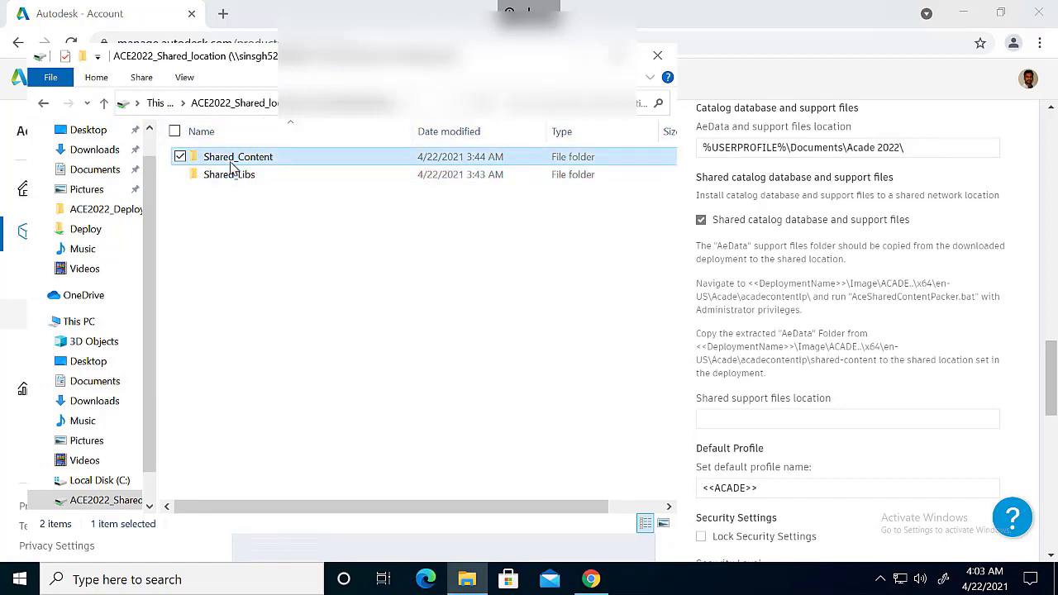
pyautogui.doubleClick(232, 163)
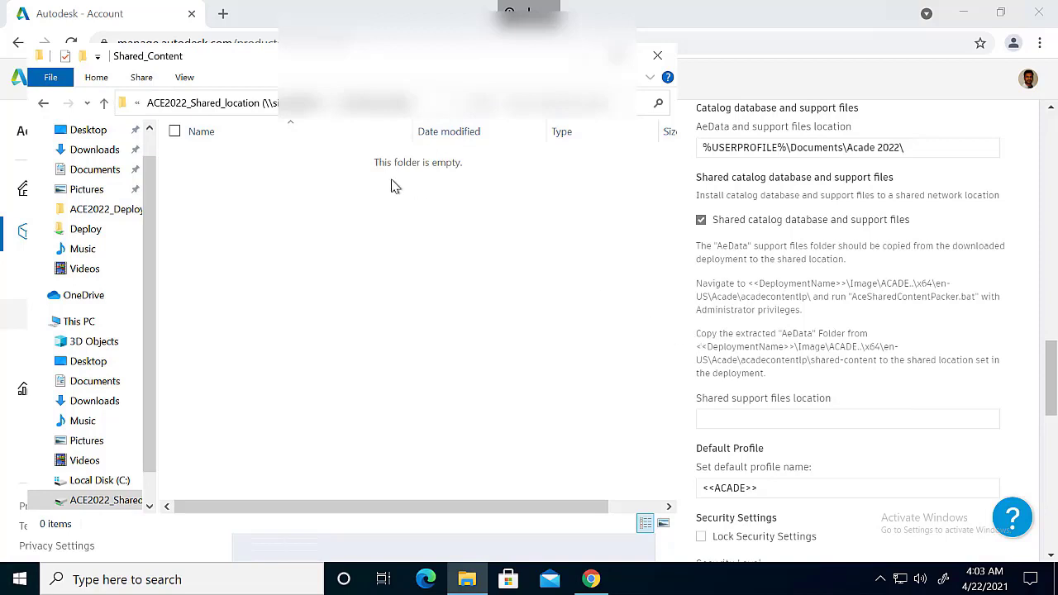
# Set the Shared support files location to Z:\Shared_Content\ using the autofill plus a trailing backslash.
pyautogui.click(805, 419)
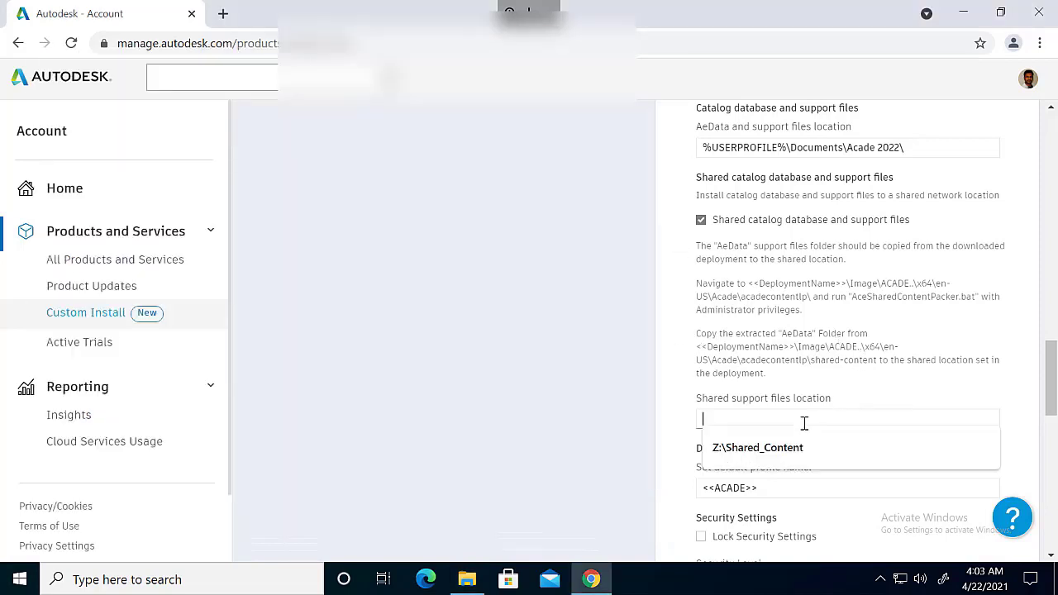
pyautogui.click(795, 453)
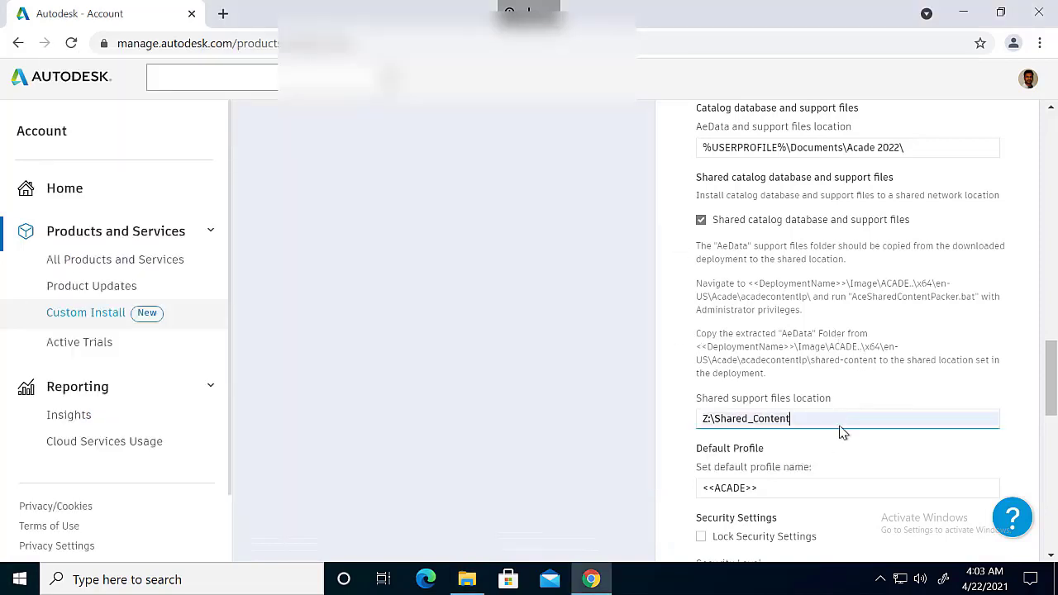
pyautogui.write('\\')
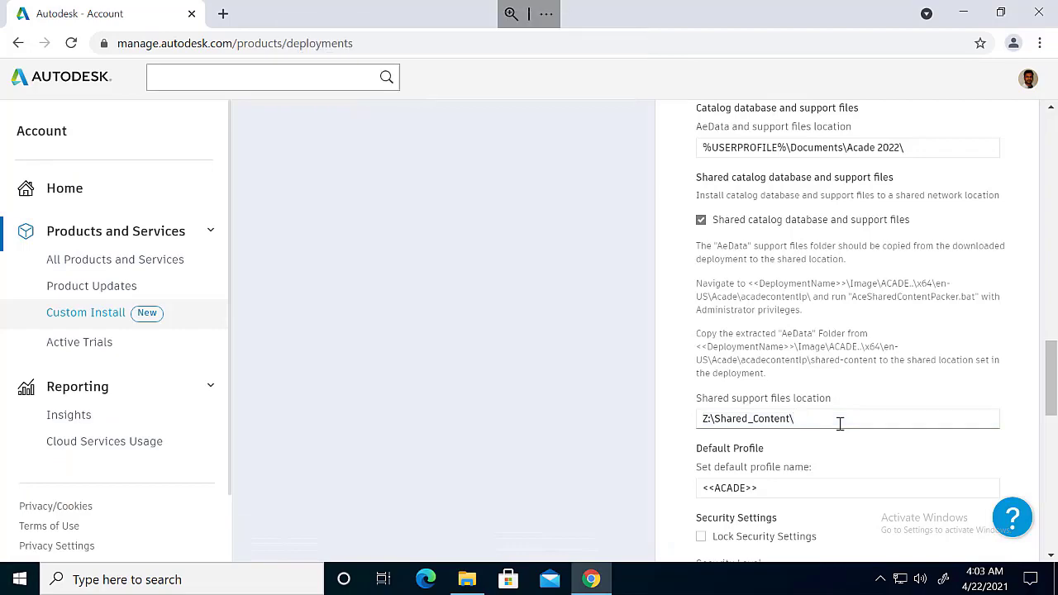
# Advance the deployment to the Install settings step.
pyautogui.scroll(-1, 836, 409)
pyautogui.scroll(-4, 833, 395)
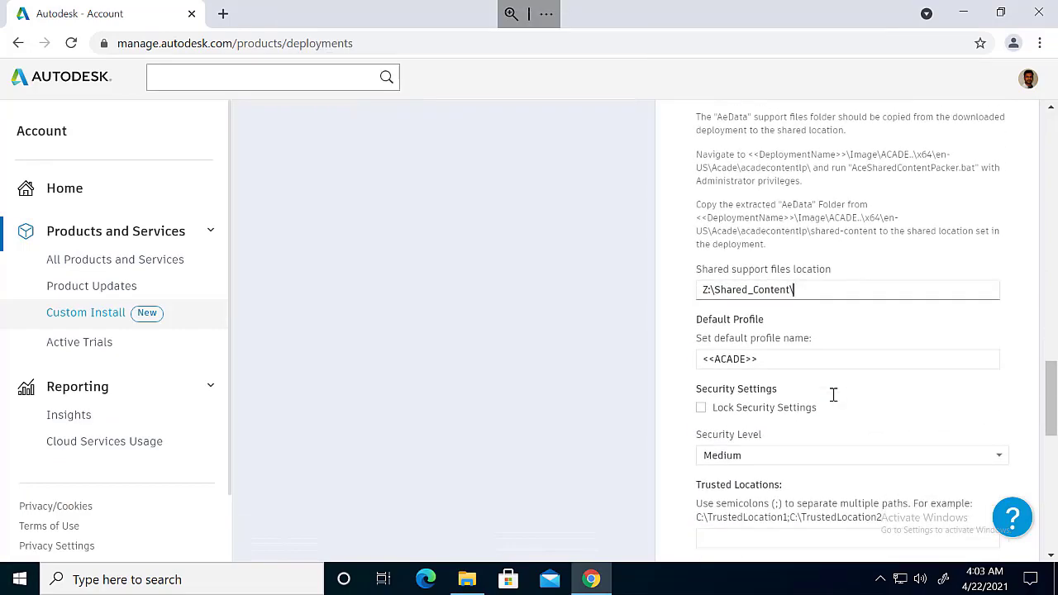
pyautogui.scroll(-15, 829, 394)
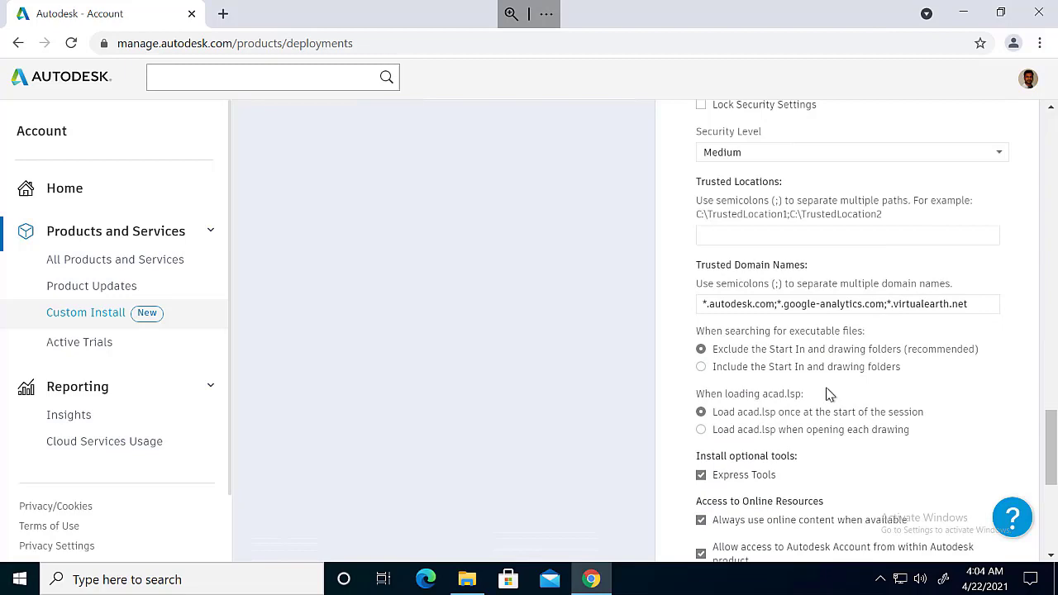
pyautogui.scroll(14, 559, 311)
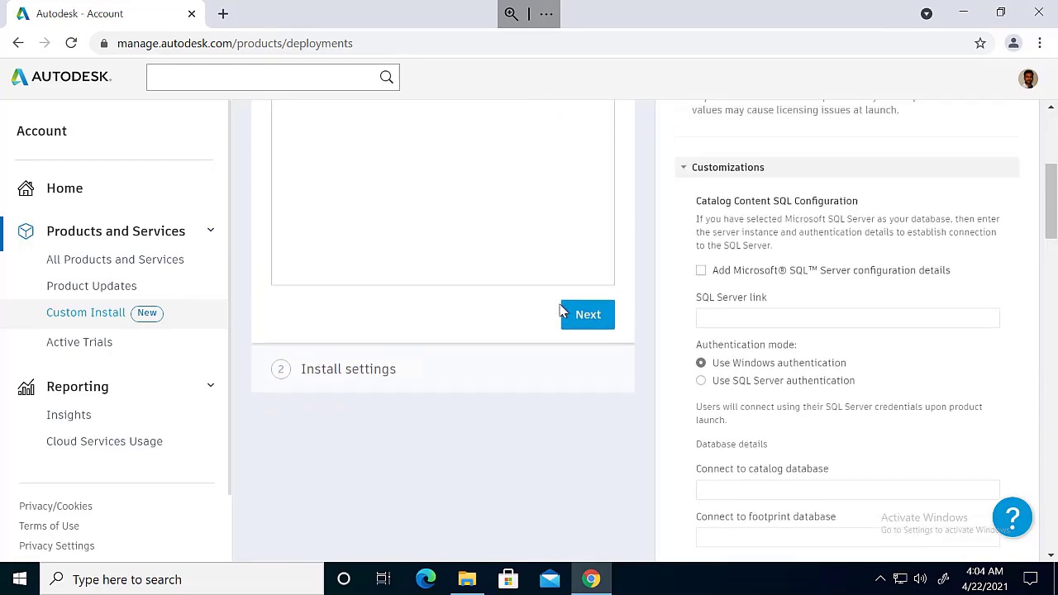
pyautogui.scroll(2, 562, 311)
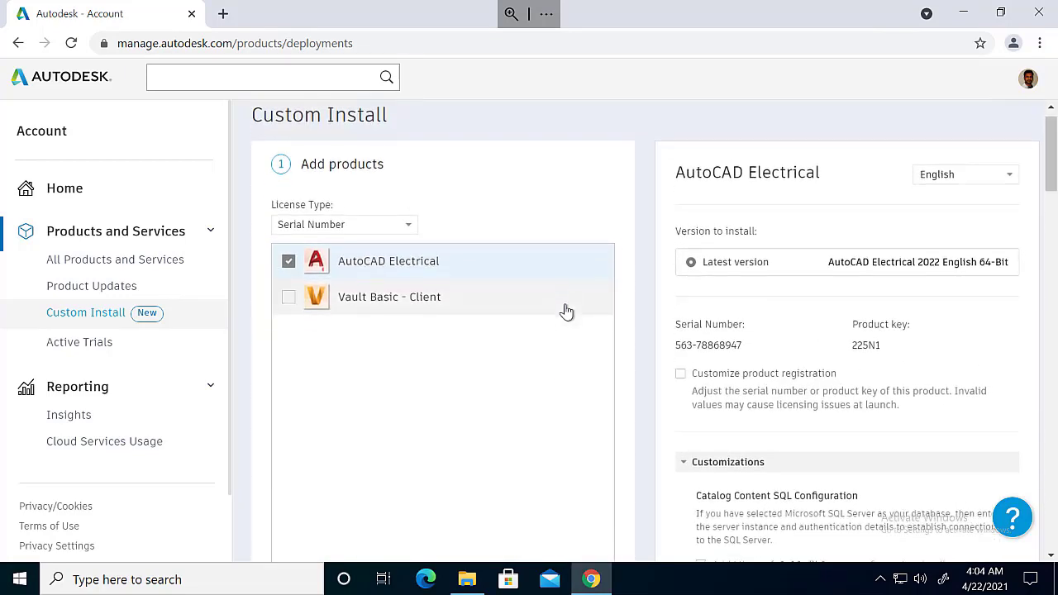
pyautogui.scroll(-5, 562, 311)
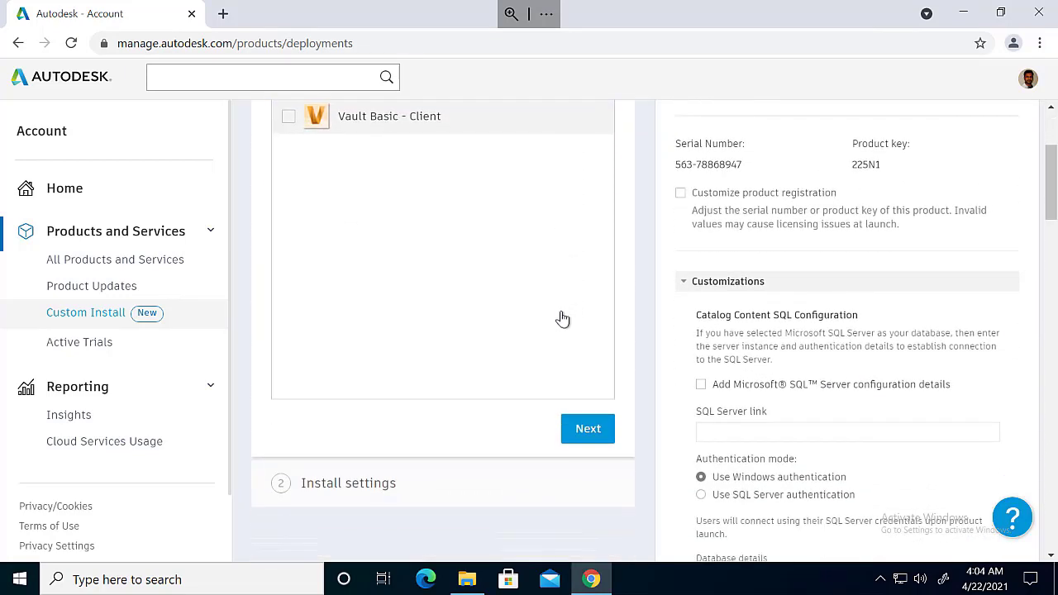
pyautogui.click(581, 428)
# Name the deployment Demo_Shared_ACE2022.
pyautogui.click(385, 203)
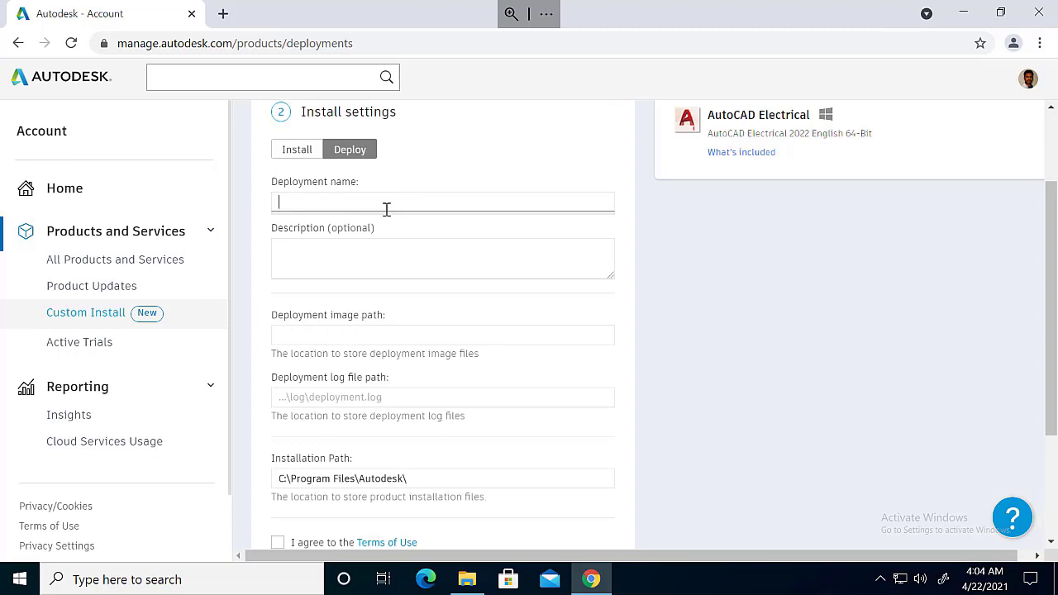
pyautogui.write('Demo_Shared_ACE2022')
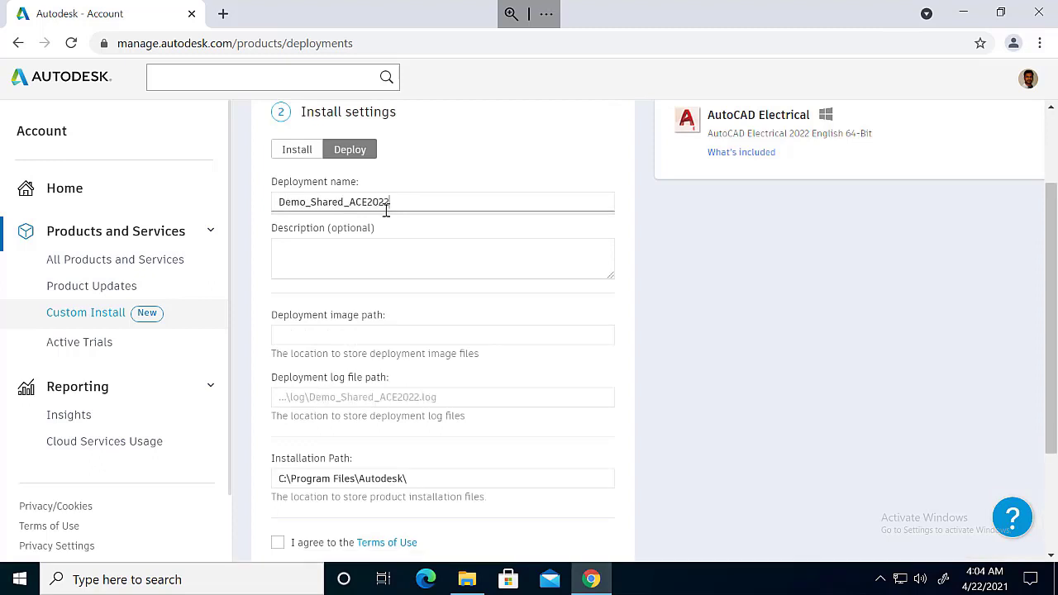
pyautogui.click(365, 255)
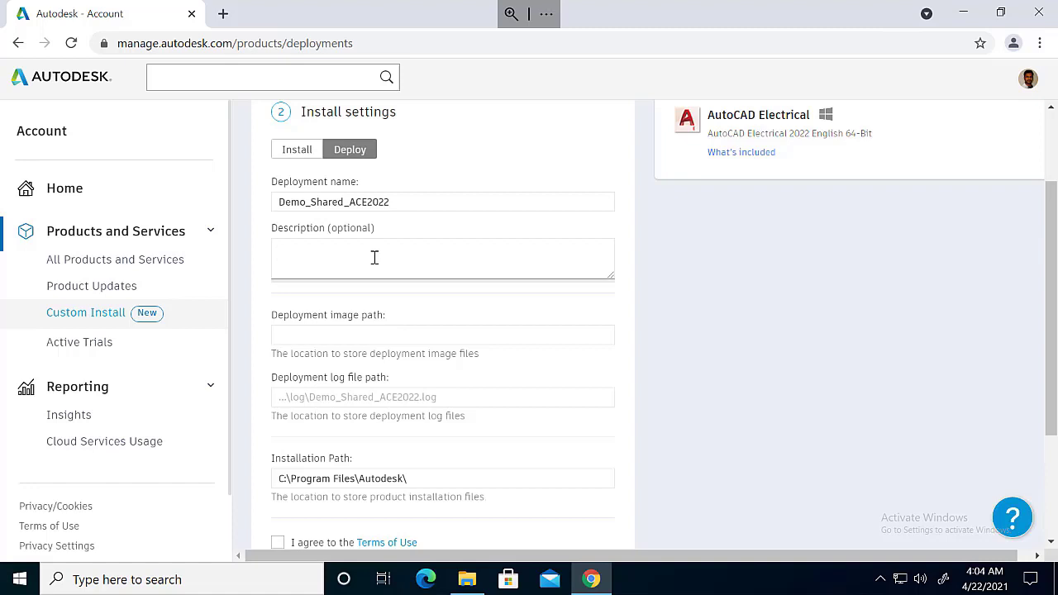
# Paste the Deploy\ACE2022_Deployment image path and accept the Terms of Use.
pyautogui.scroll(-1, 350, 257)
pyautogui.click(415, 334)
pyautogui.hotkey('ctrl', 'v')
pyautogui.scroll(-1, 416, 257)
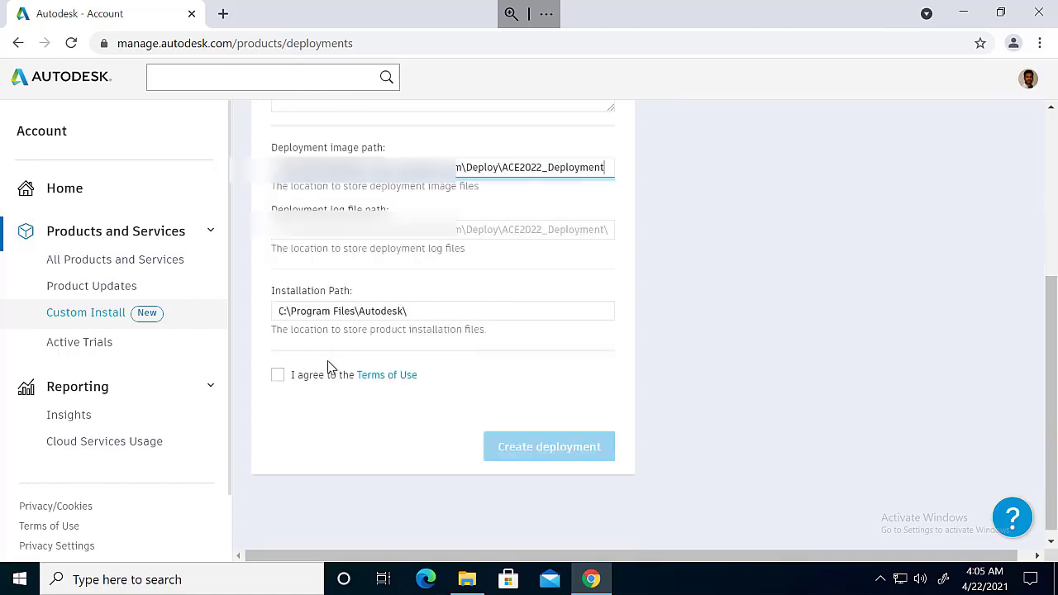
pyautogui.click(279, 375)
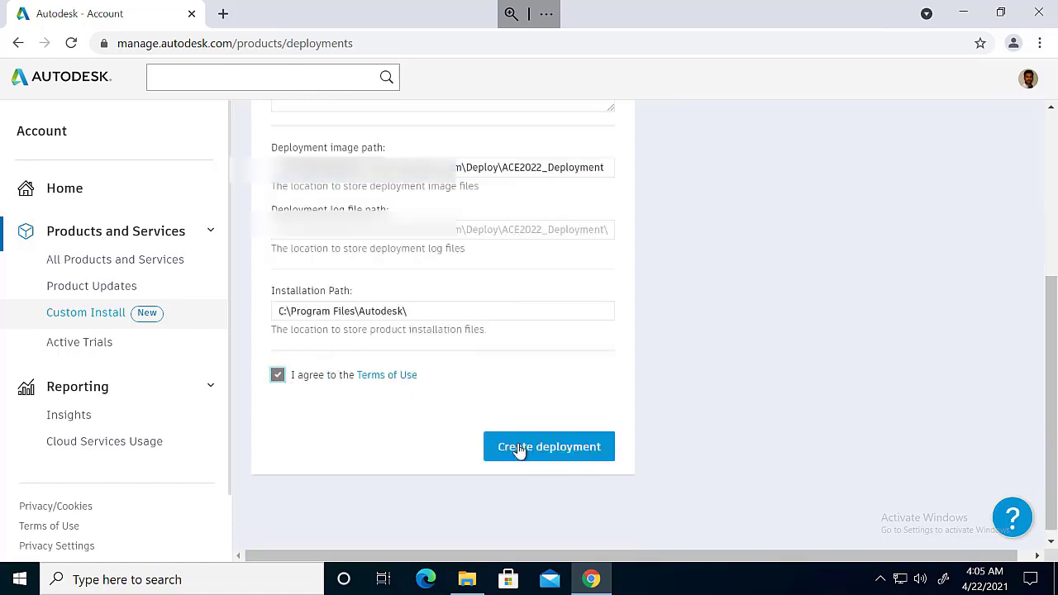
# Create the deployment, dismiss the download notices, and run the downloaded Demo_Shared_ACE2022 installer.
pyautogui.click(519, 448)
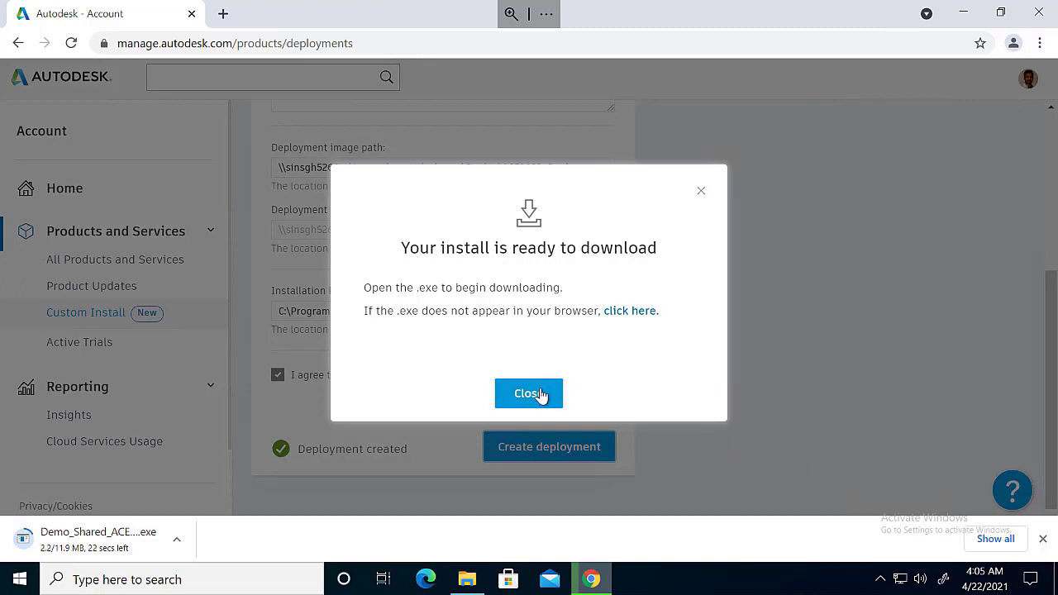
pyautogui.click(529, 393)
pyautogui.click(177, 538)
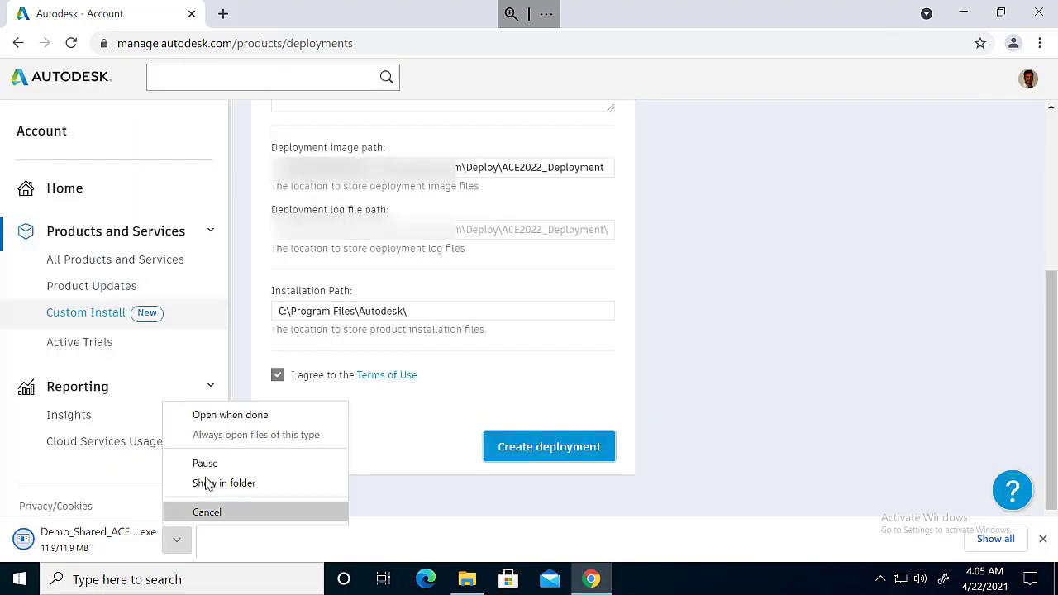
pyautogui.click(245, 415)
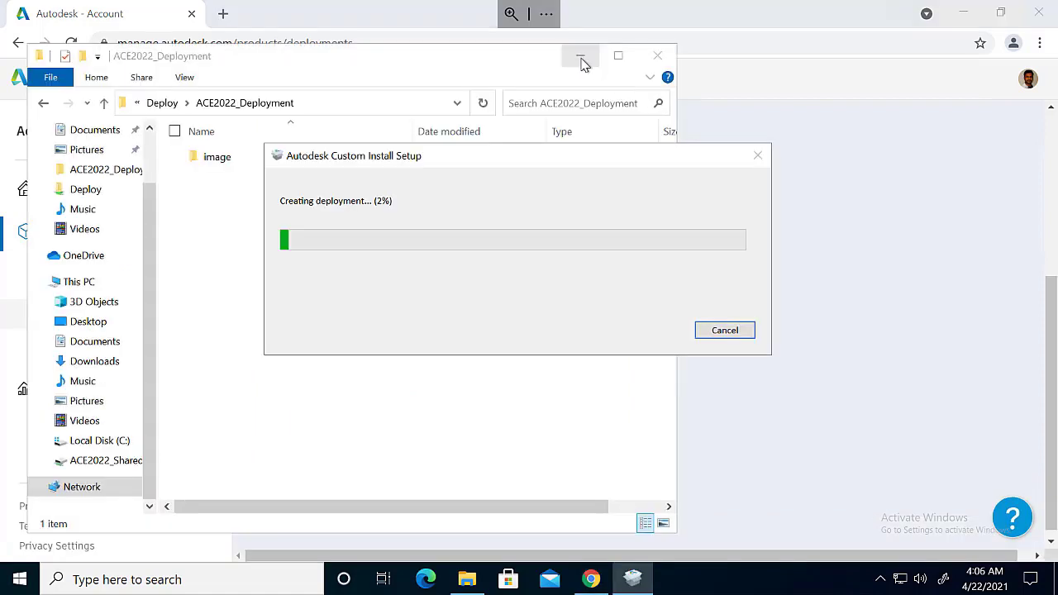
pyautogui.click(583, 58)
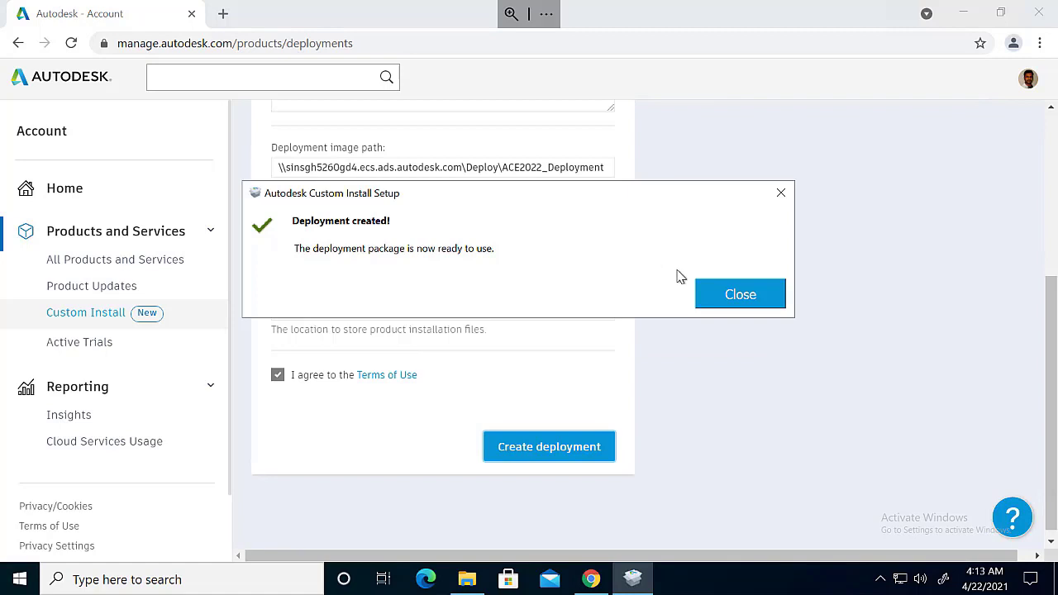
# Browse image > ACAD_E_2022_en-US > x64 > en-US > Acade > acadecontentlp and resize the Name column.
pyautogui.click(735, 308)
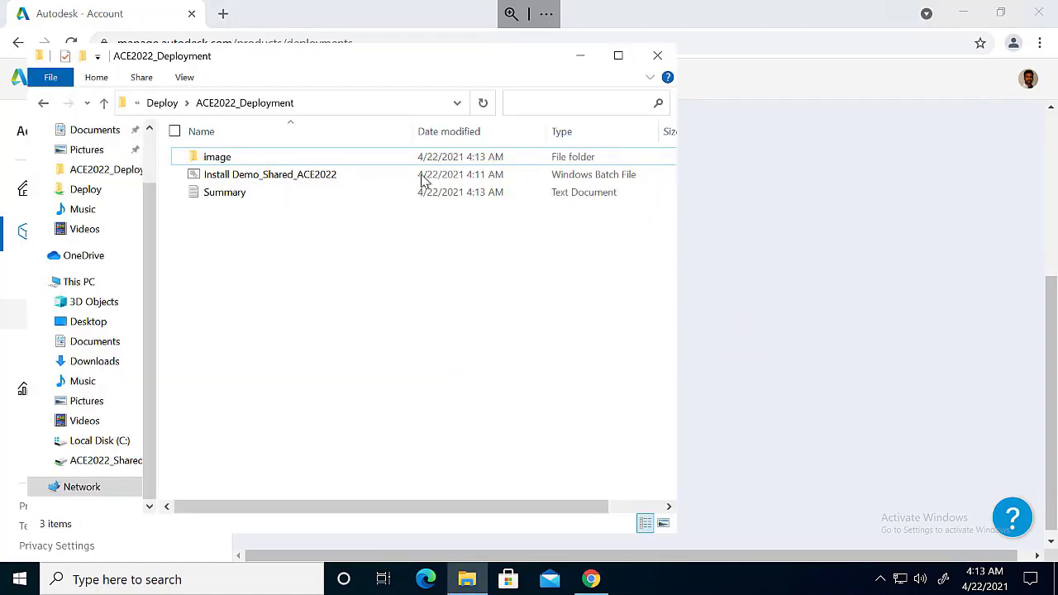
pyautogui.moveTo(291, 64); pyautogui.dragTo(419, 78)
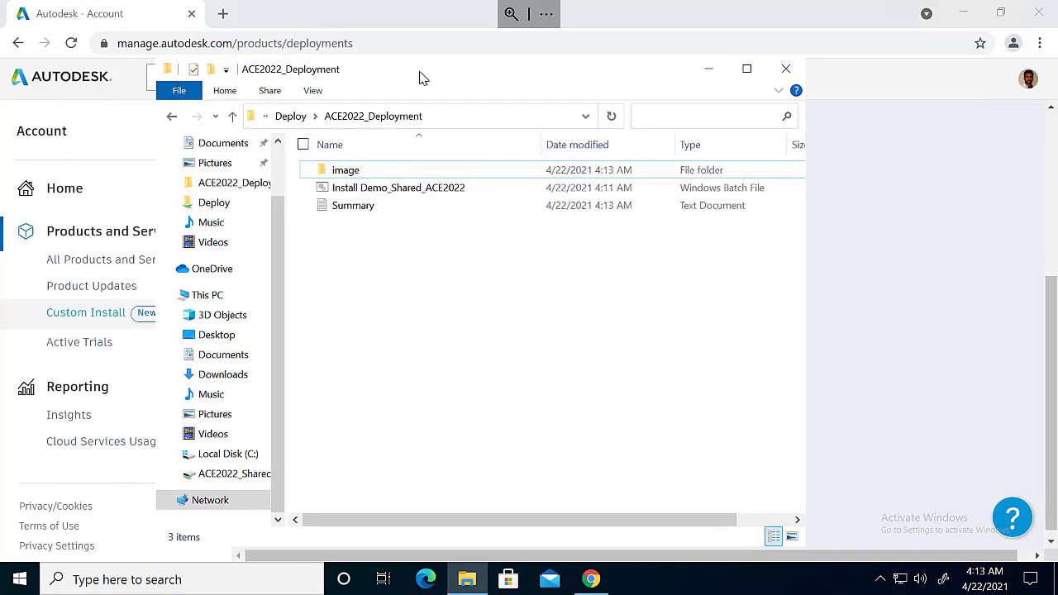
pyautogui.doubleClick(368, 174)
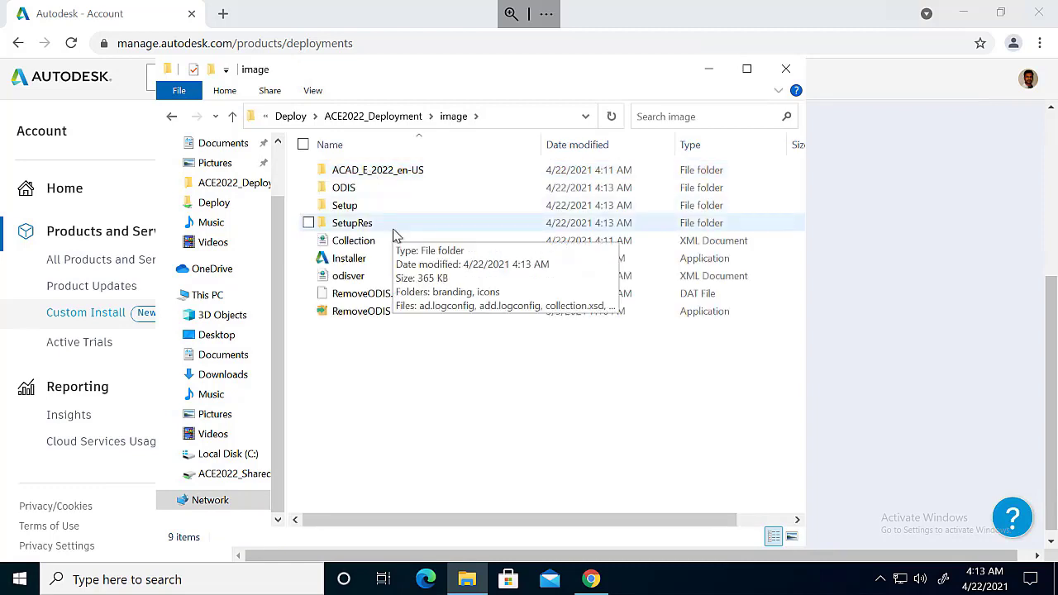
pyautogui.doubleClick(405, 170)
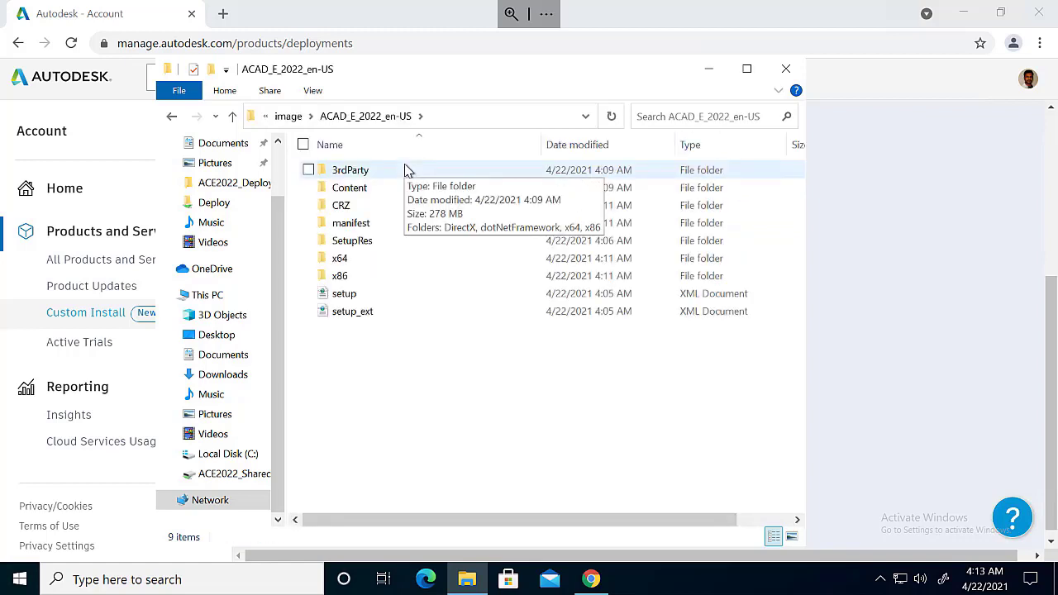
pyautogui.doubleClick(374, 259)
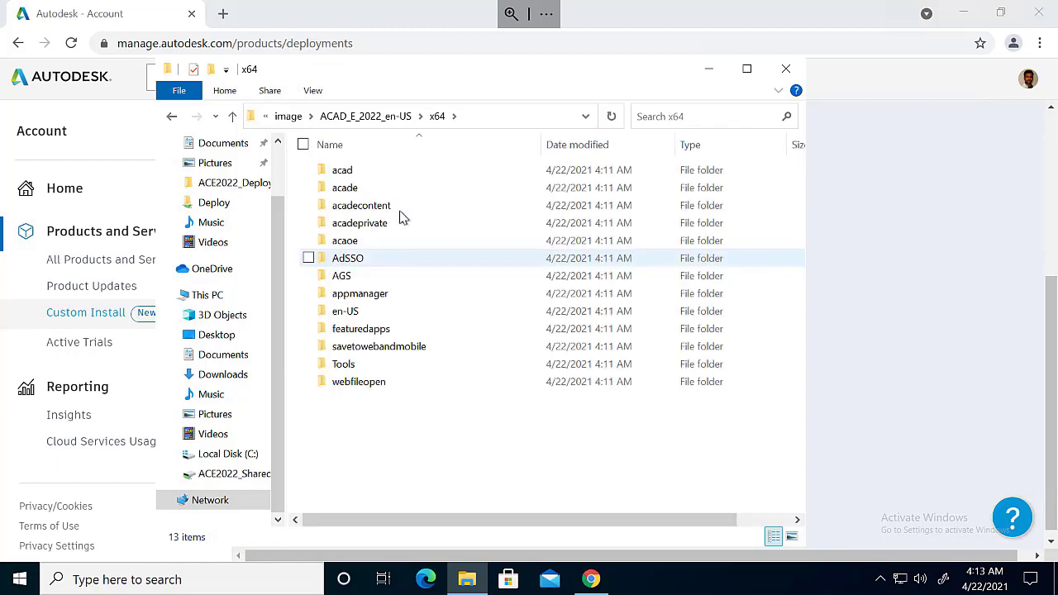
pyautogui.doubleClick(375, 312)
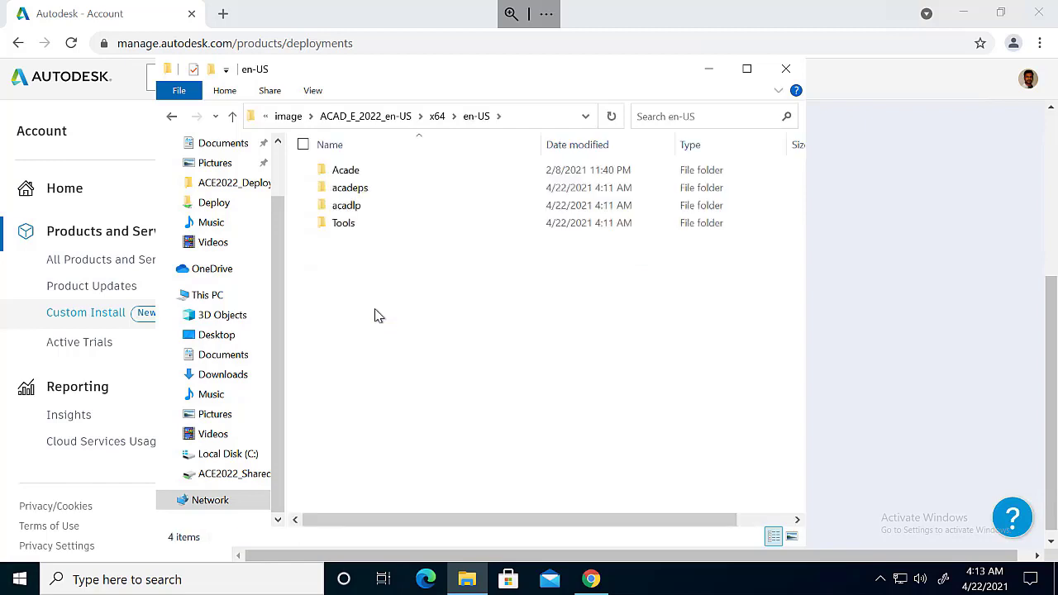
pyautogui.doubleClick(363, 172)
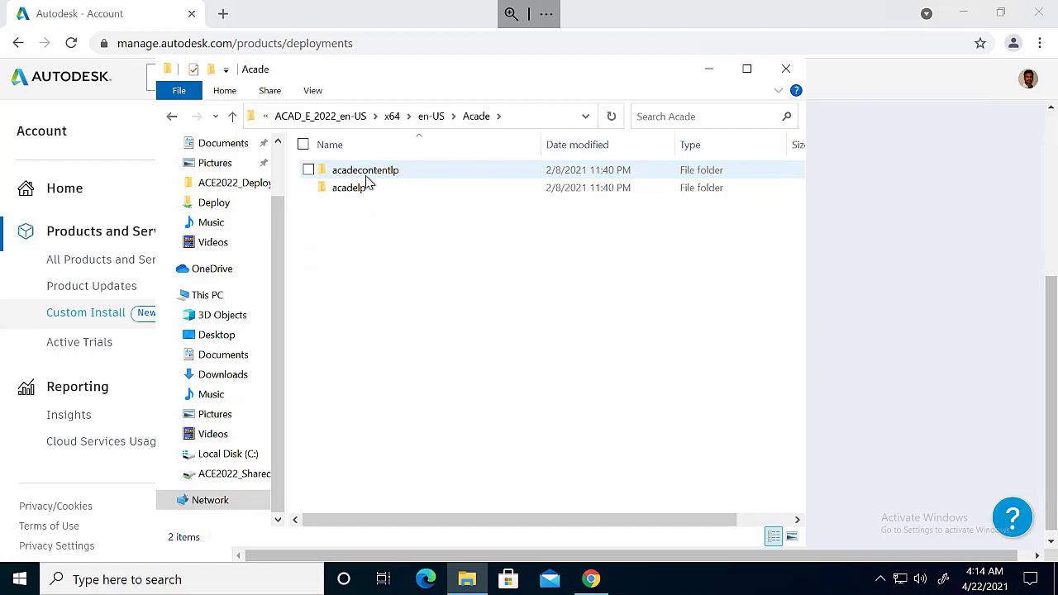
pyautogui.doubleClick(366, 171)
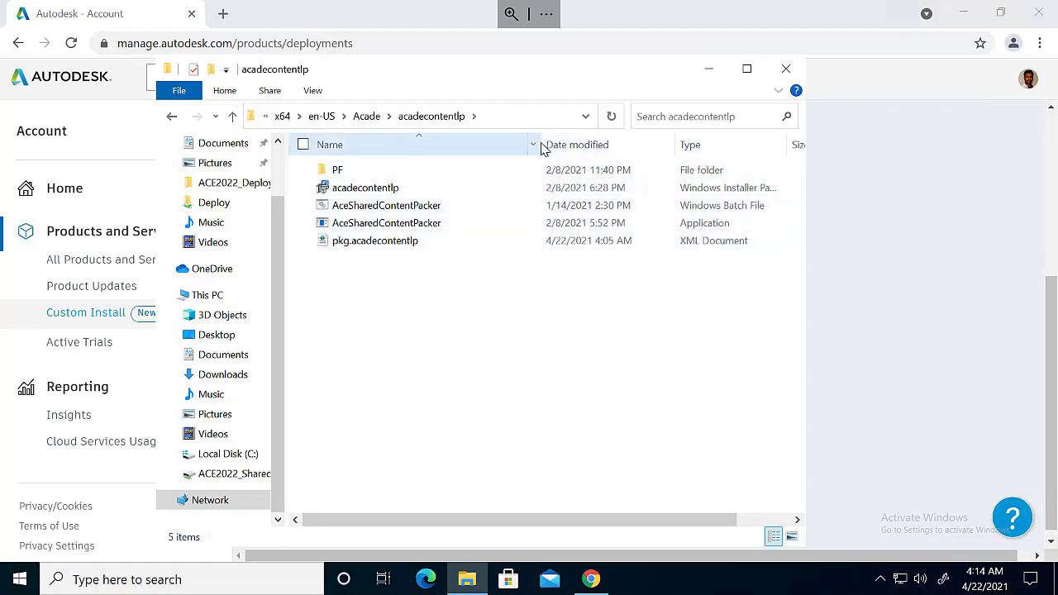
pyautogui.moveTo(538, 141); pyautogui.dragTo(496, 137)
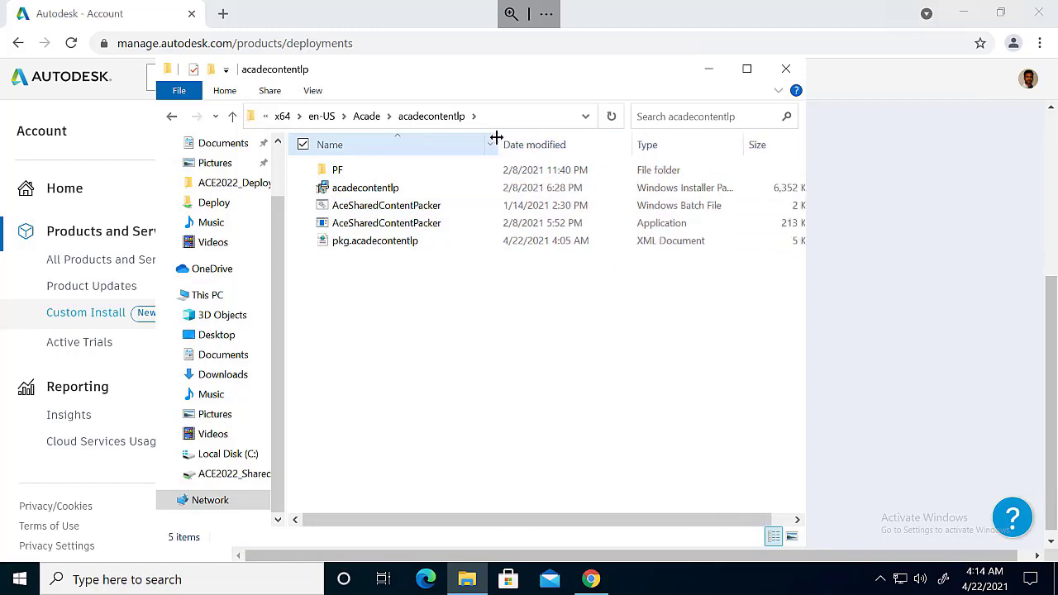
# Run AceSharedContentPacker.bat as administrator, allow it past the security warning, and close its console.
pyautogui.click(416, 207)
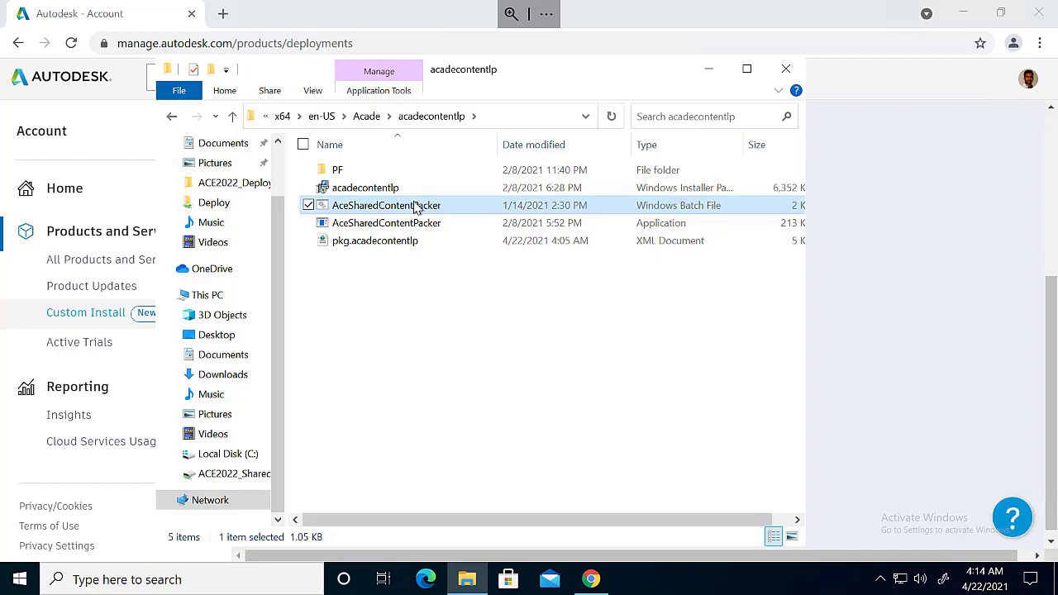
pyautogui.doubleClick(417, 207)
pyautogui.rightClick(415, 209)
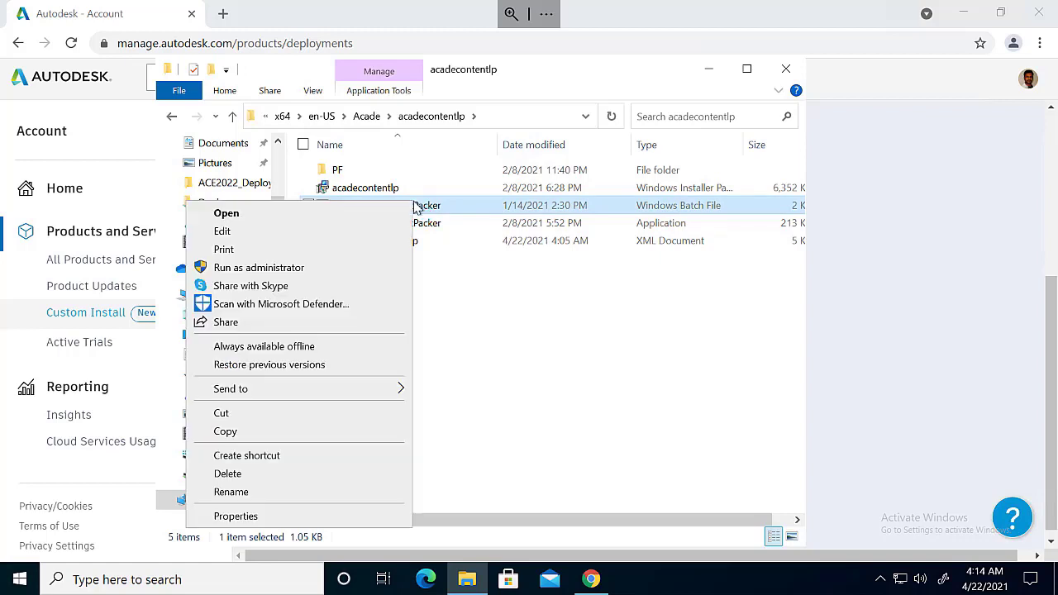
pyautogui.click(327, 270)
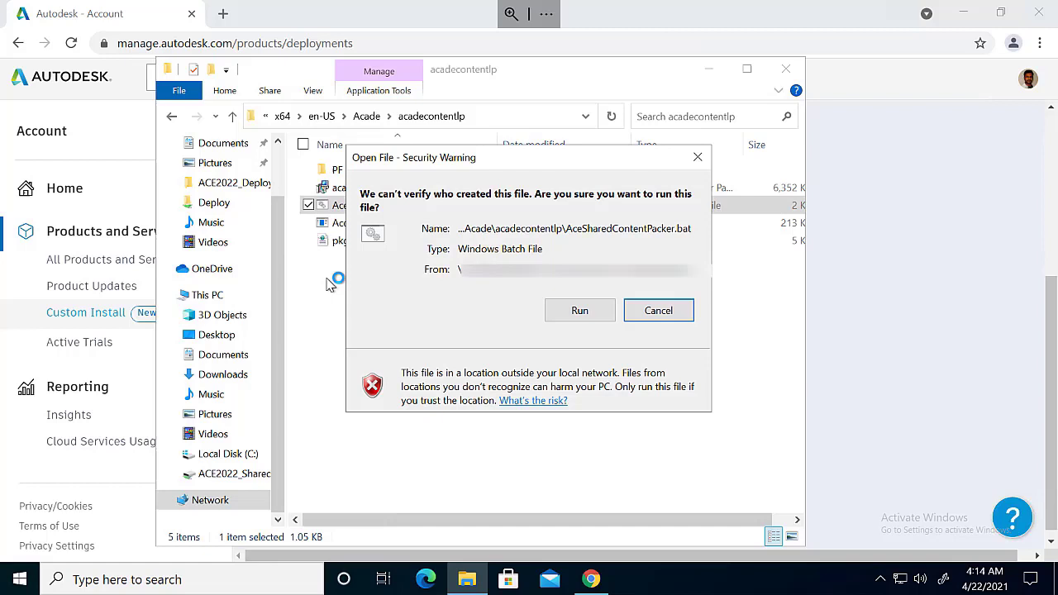
pyautogui.click(578, 310)
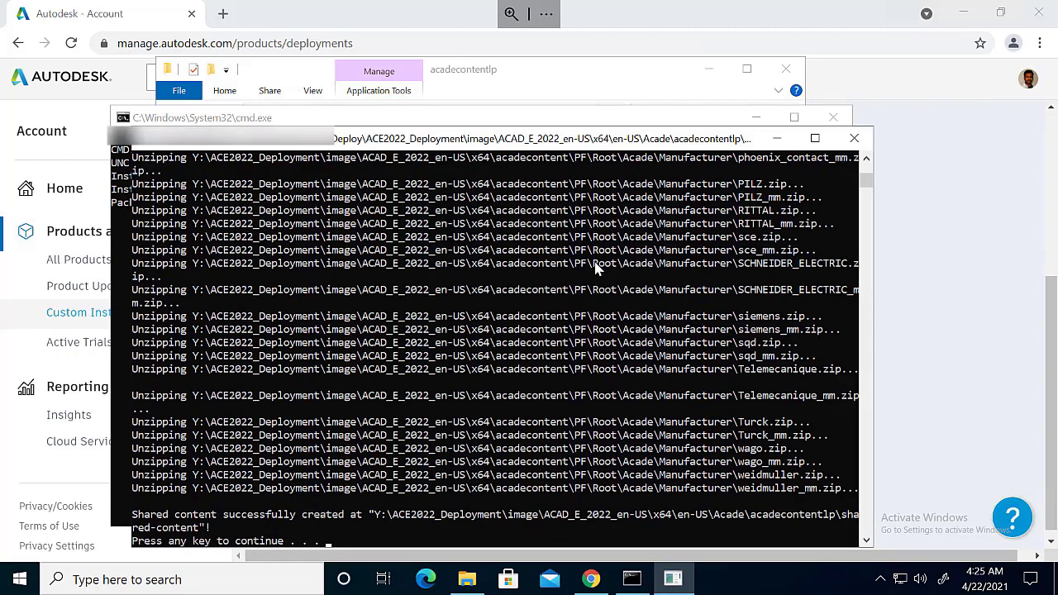
pyautogui.press('Return')
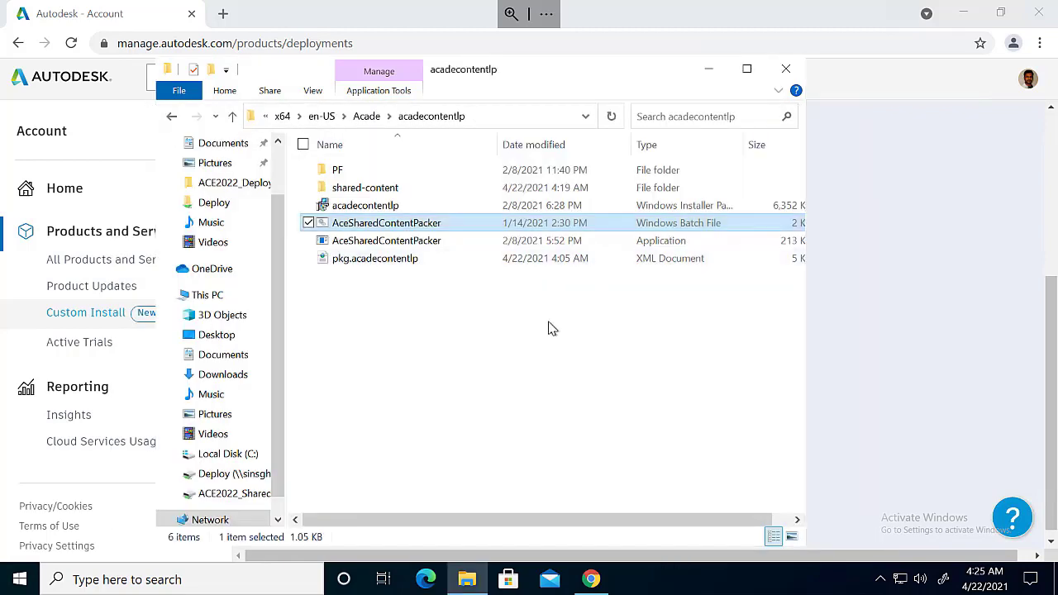
# Copy shared-content's AeData and Libs to the Shared_Content share, then run Install Demo_Shared_ACE2022.bat.
pyautogui.doubleClick(428, 195)
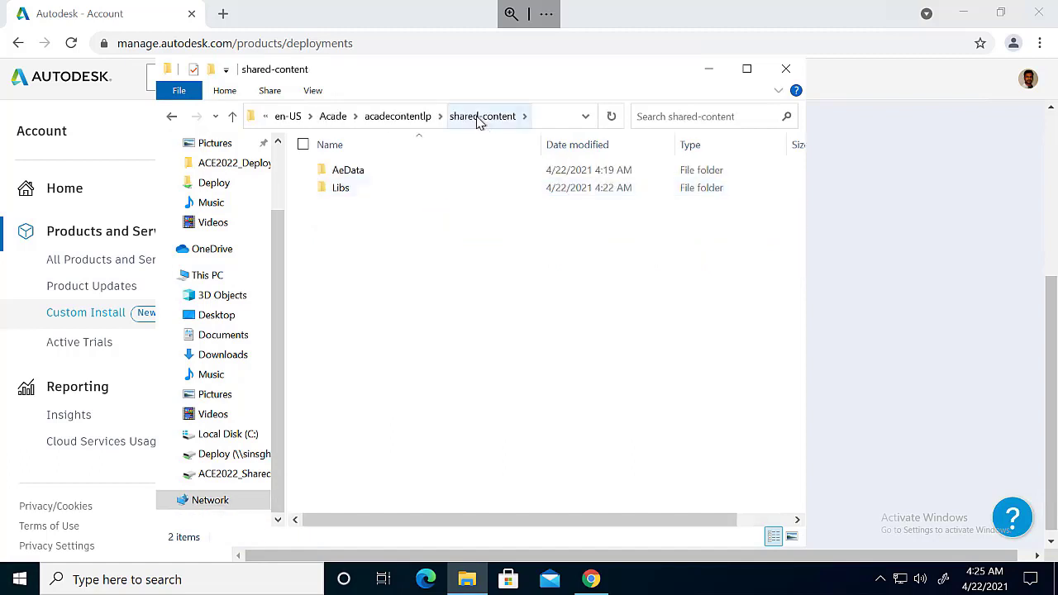
pyautogui.hotkey('alt', 'Up')
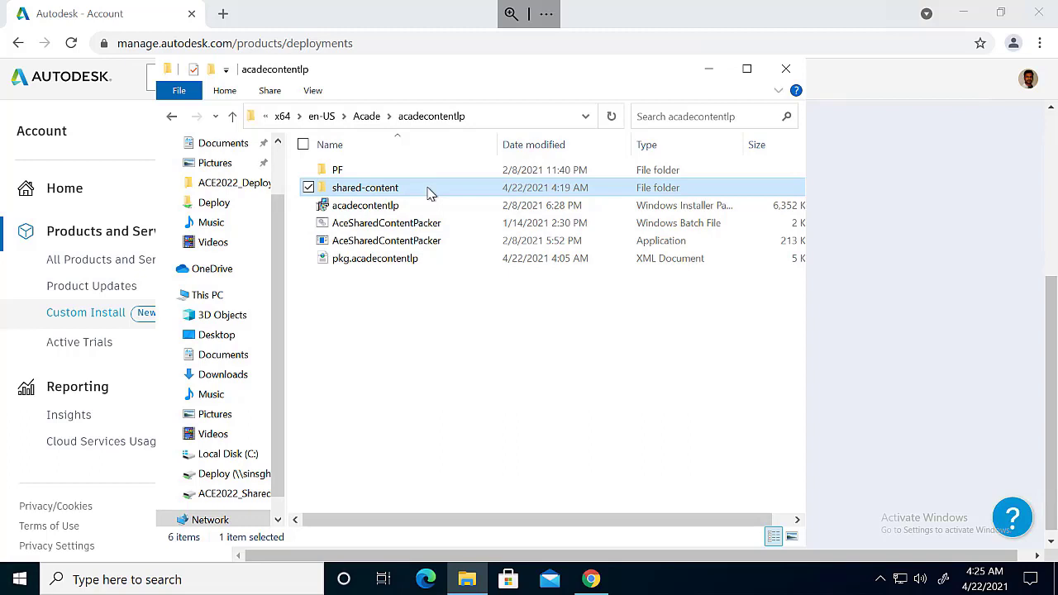
pyautogui.doubleClick(428, 193)
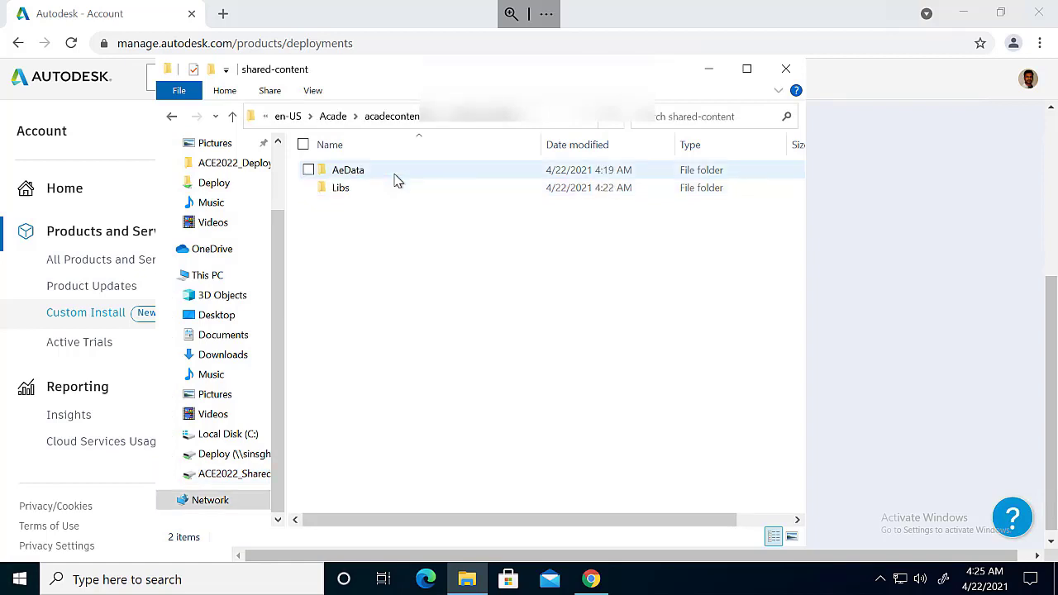
pyautogui.doubleClick(404, 172)
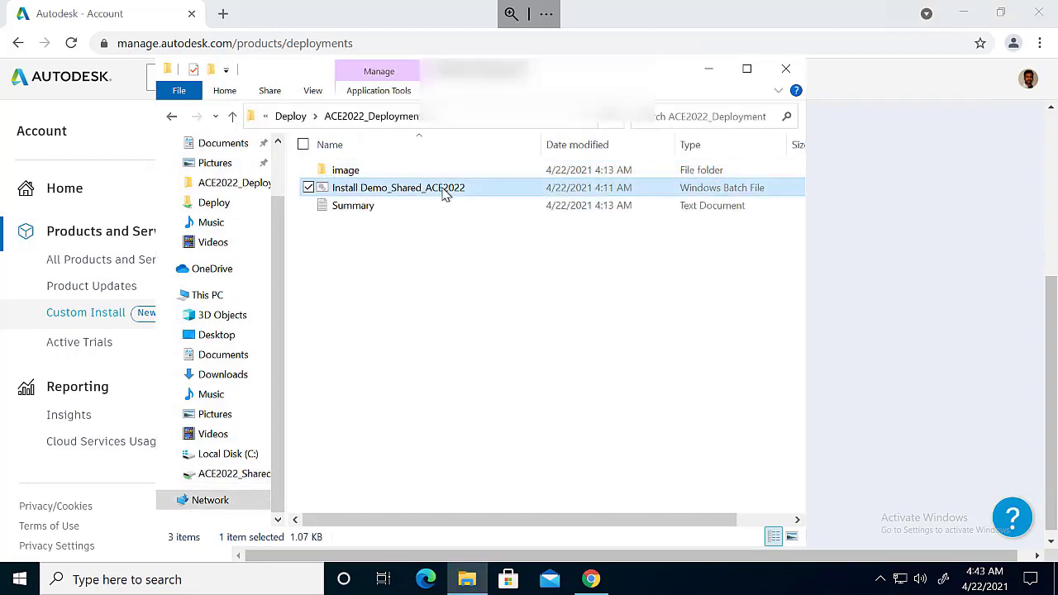
pyautogui.doubleClick(444, 189)
pyautogui.click(579, 310)
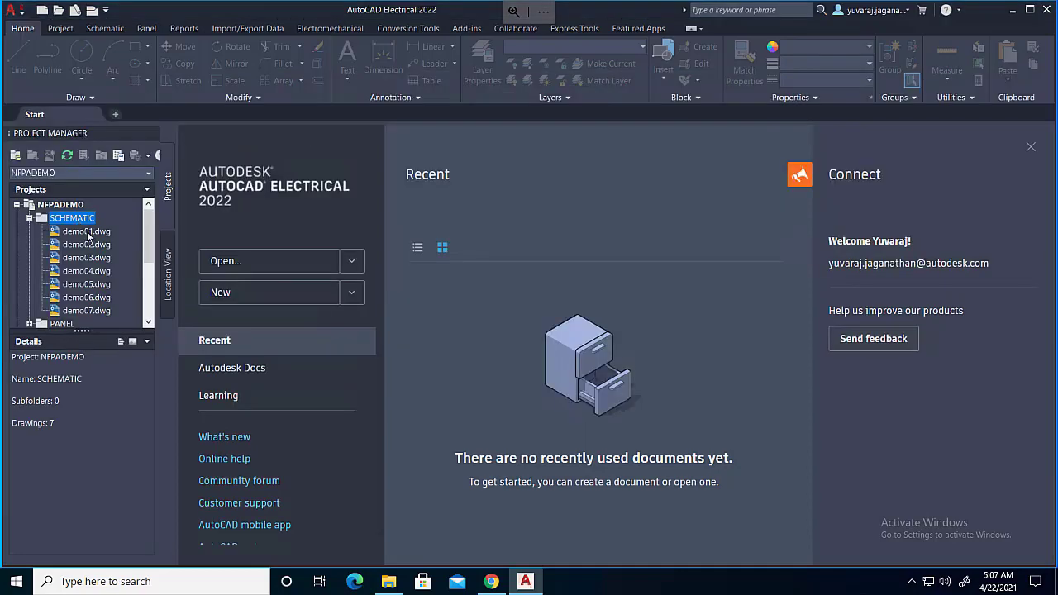
# Open demo01.dwg and confirm NFPADEMO's schematic library paths are under Z:/Shared_Libs/Libs.
pyautogui.doubleClick(86, 232)
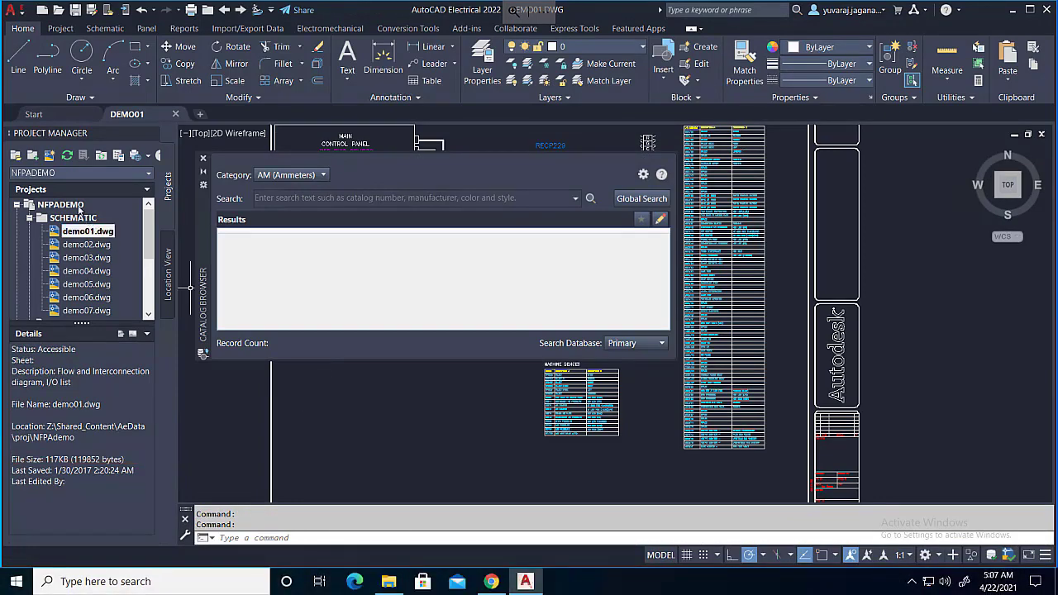
pyautogui.click(79, 205)
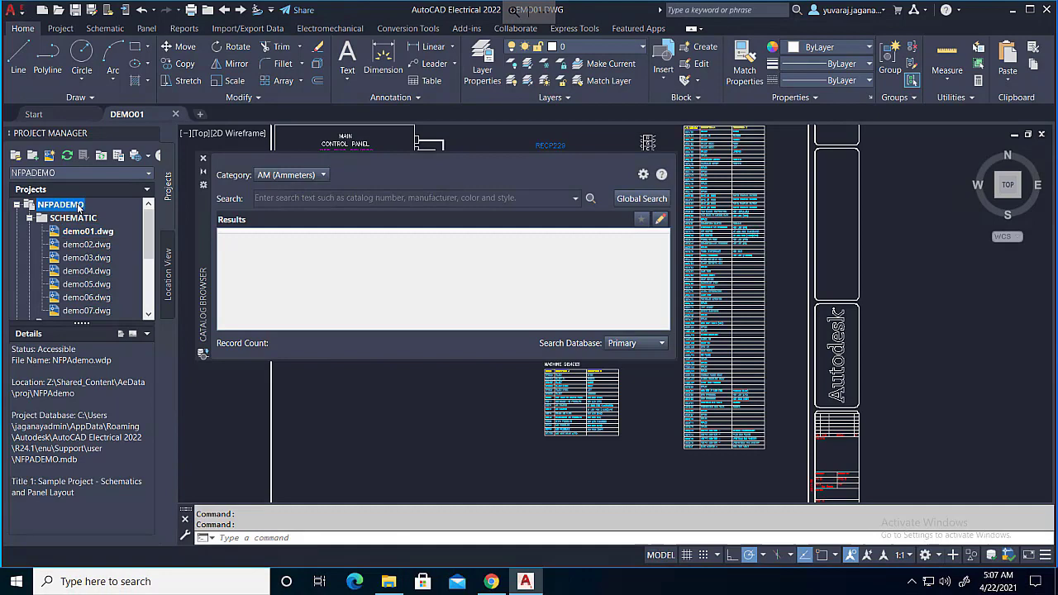
pyautogui.rightClick(79, 207)
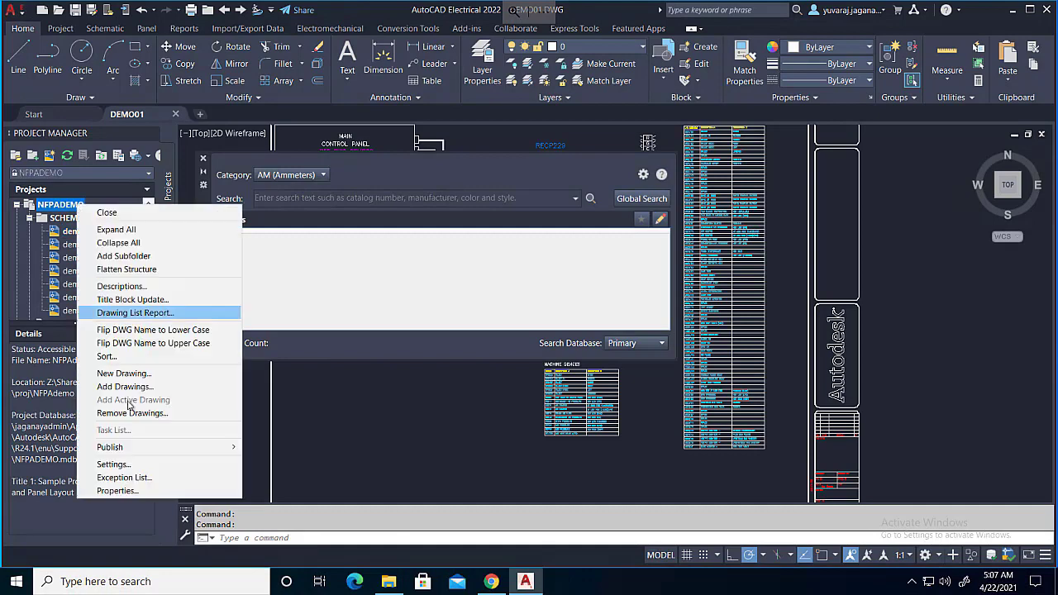
pyautogui.click(117, 491)
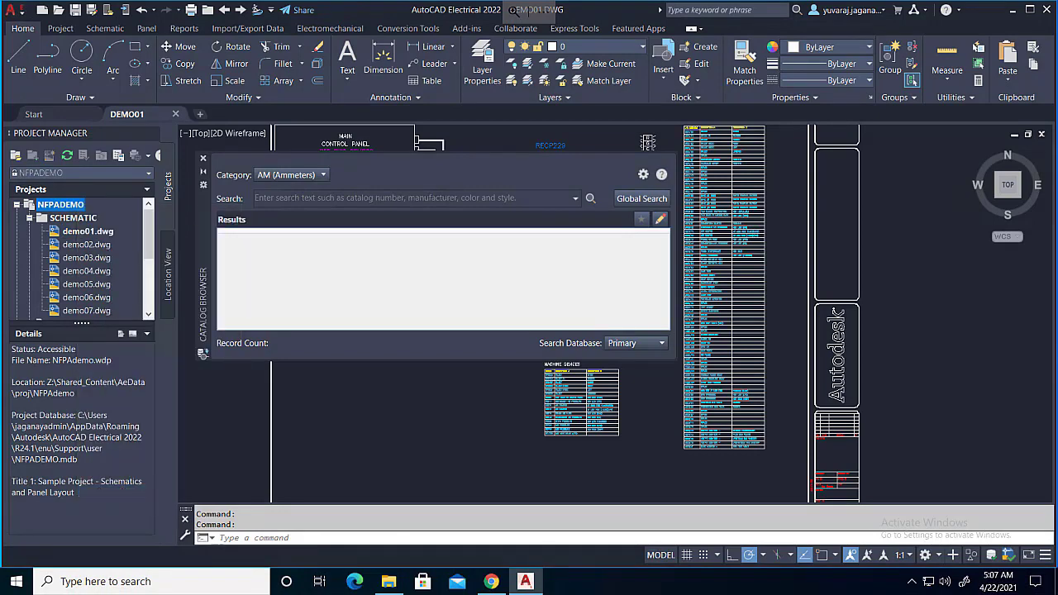
pyautogui.doubleClick(412, 145)
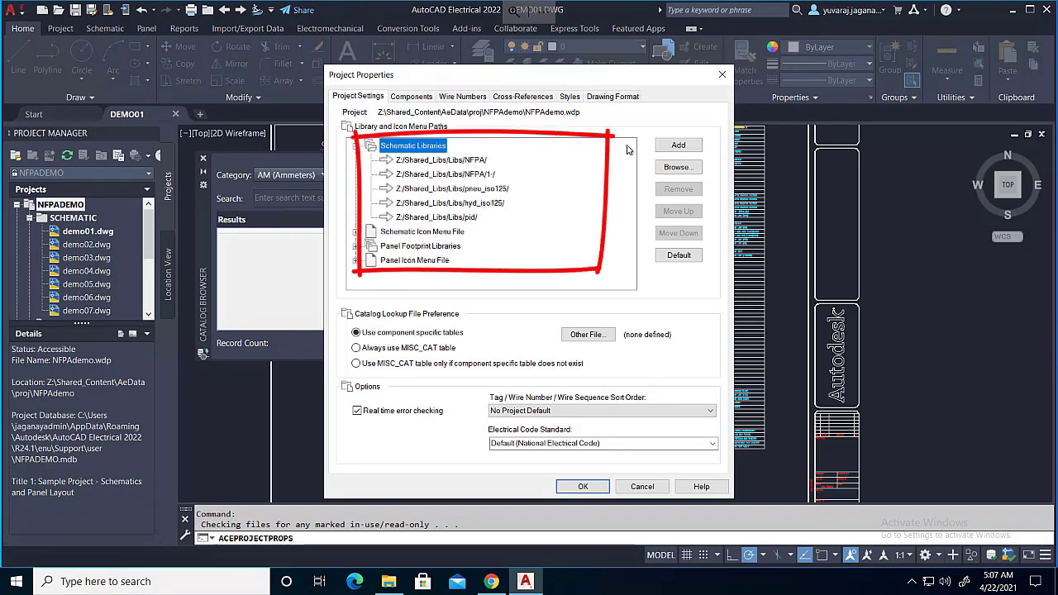
pyautogui.click(723, 75)
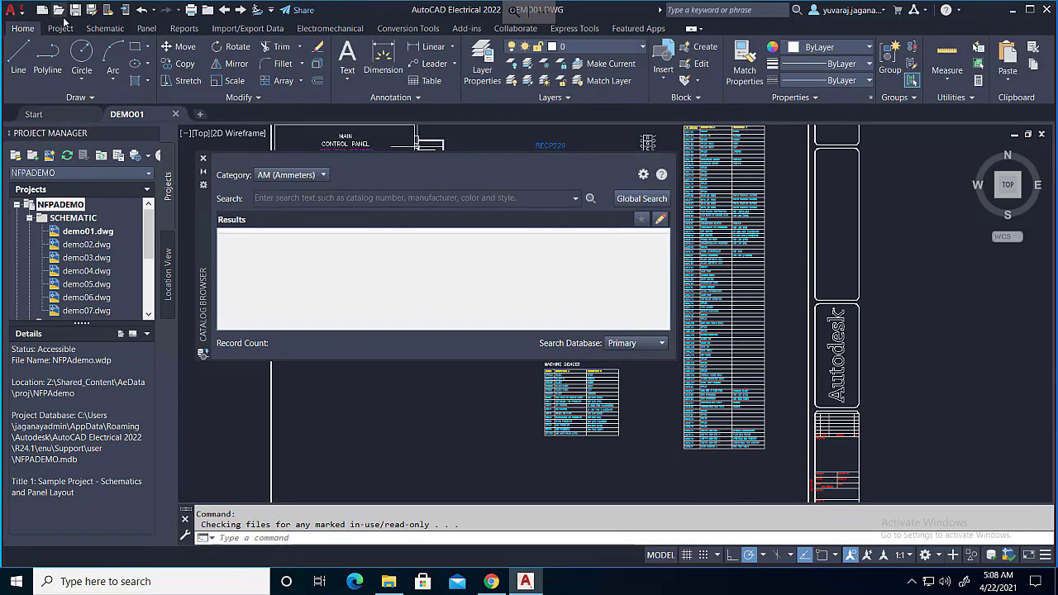
# Insert a normally open push button symbol from the schematic icon menu into demo01.
pyautogui.click(105, 28)
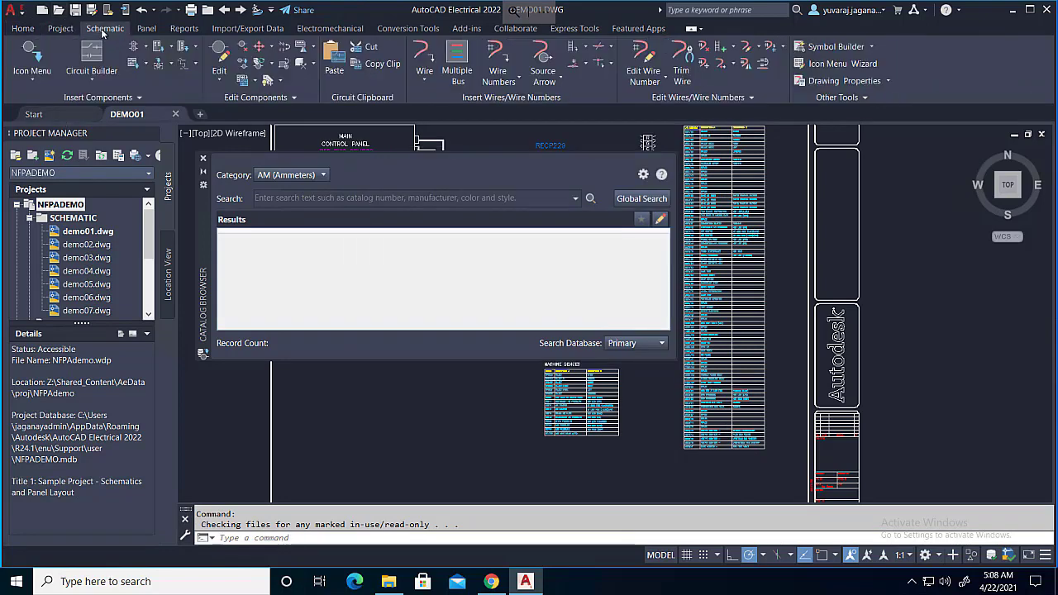
pyautogui.click(33, 59)
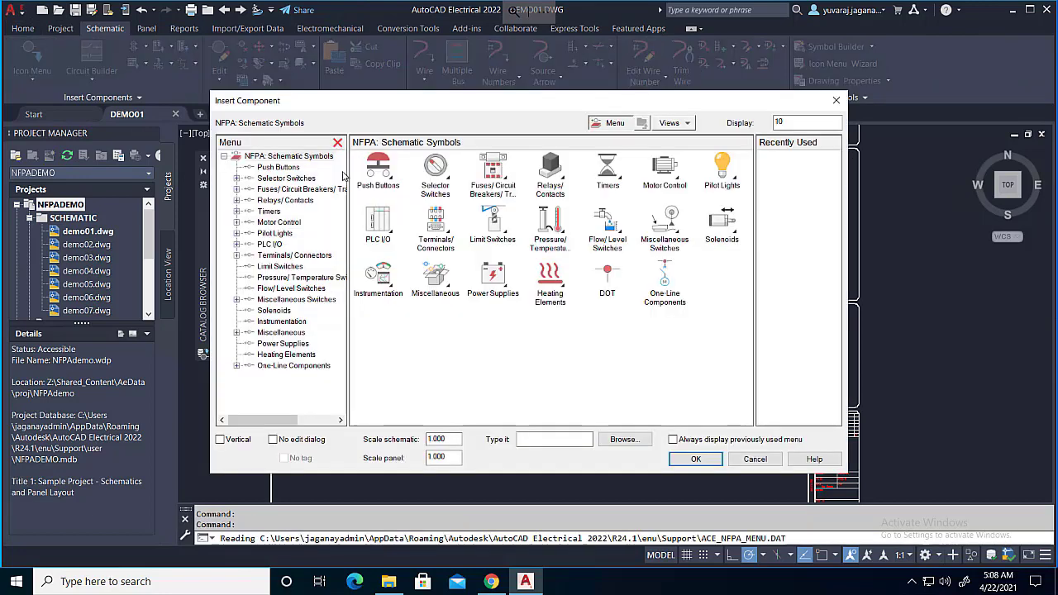
pyautogui.click(387, 173)
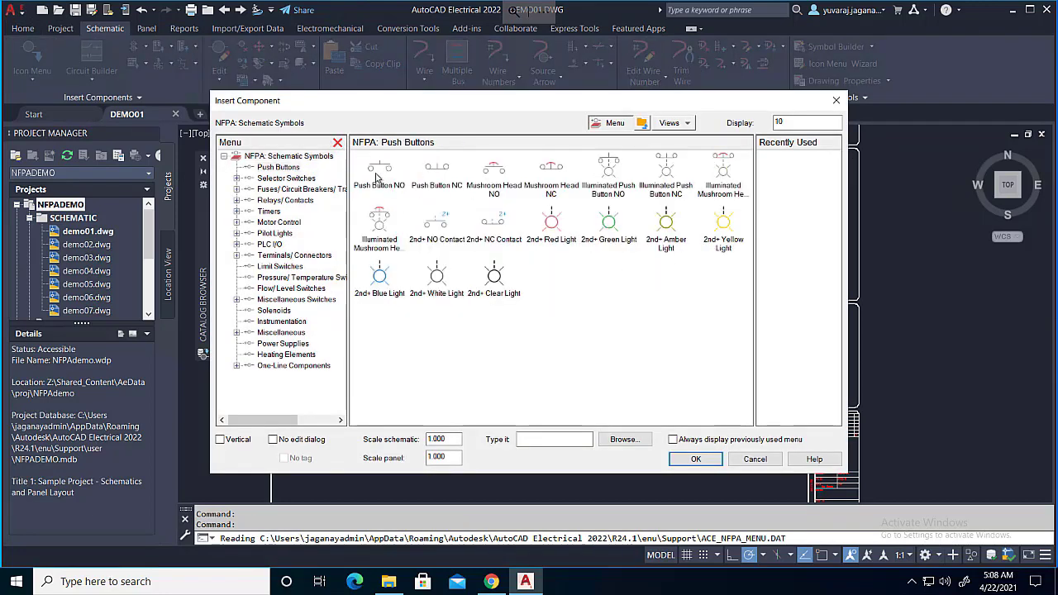
pyautogui.click(376, 172)
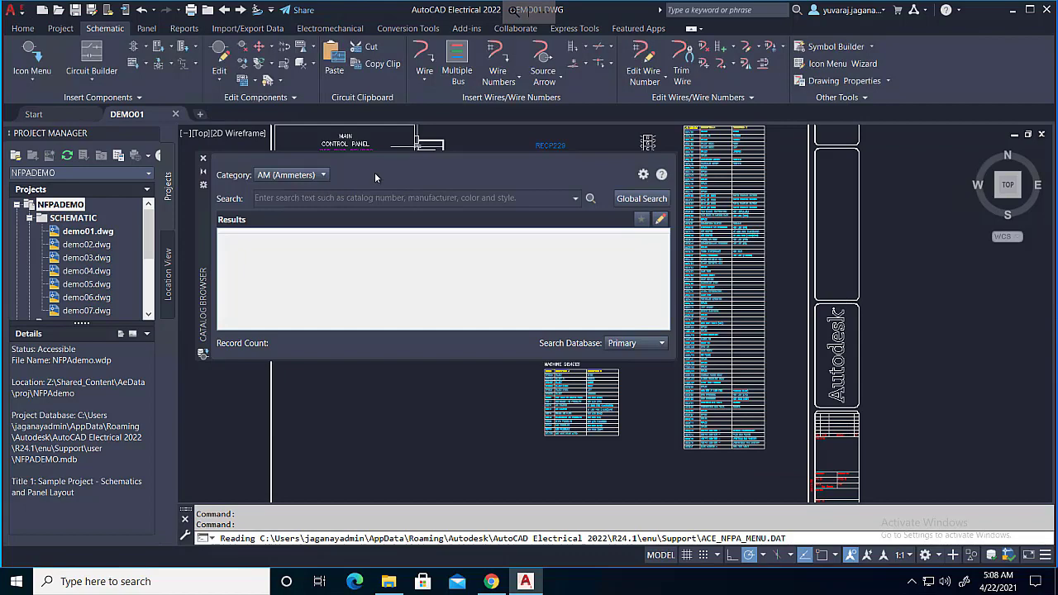
pyautogui.click(407, 397)
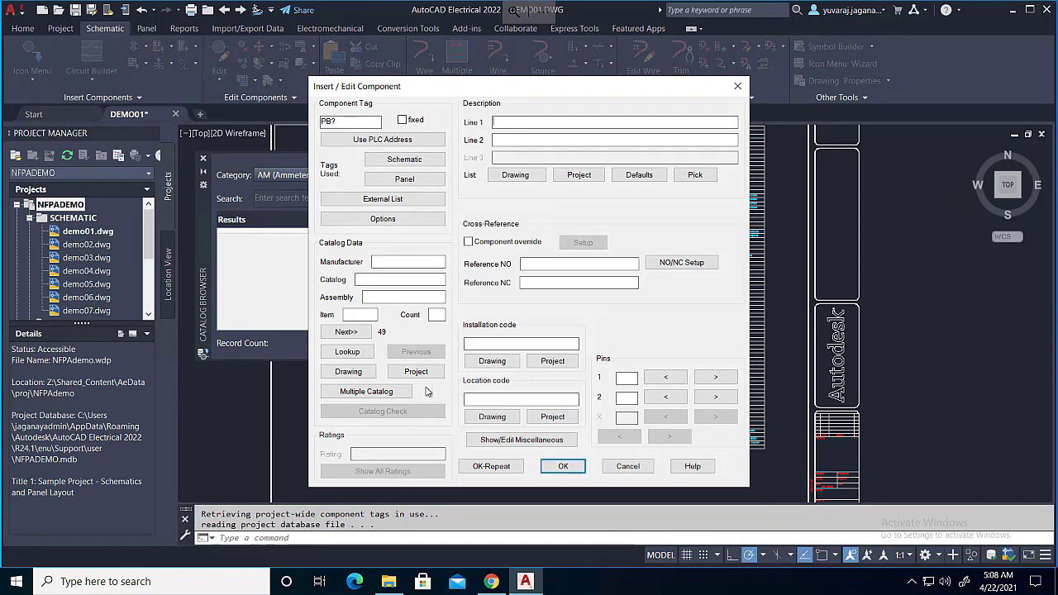
# Assign catalog part 800H-BR6A to the push button, then view the catalog database settings on Z:/Shared_Content/AeData.
pyautogui.click(347, 352)
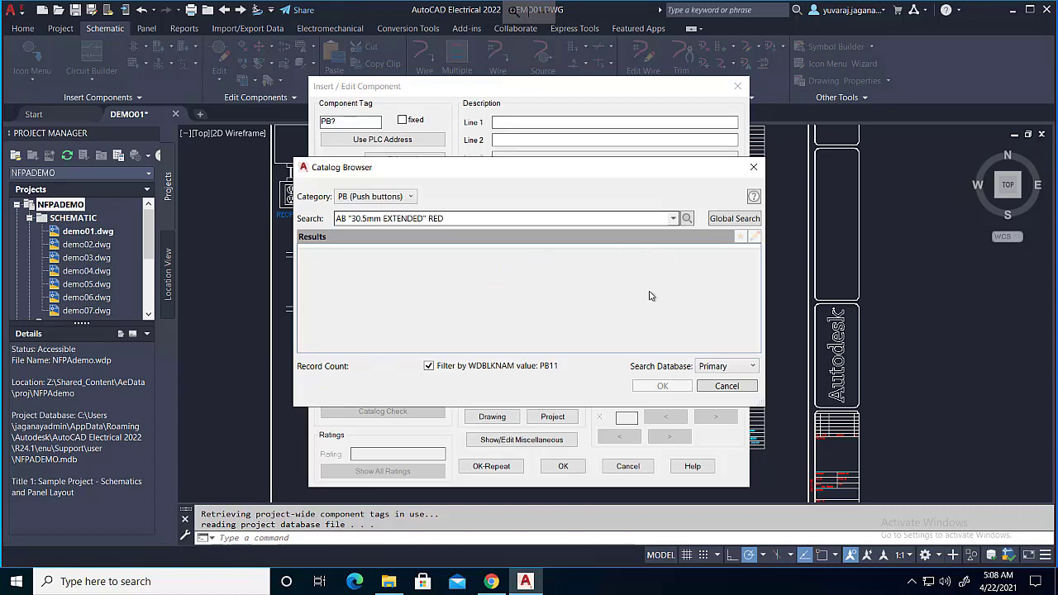
pyautogui.click(574, 271)
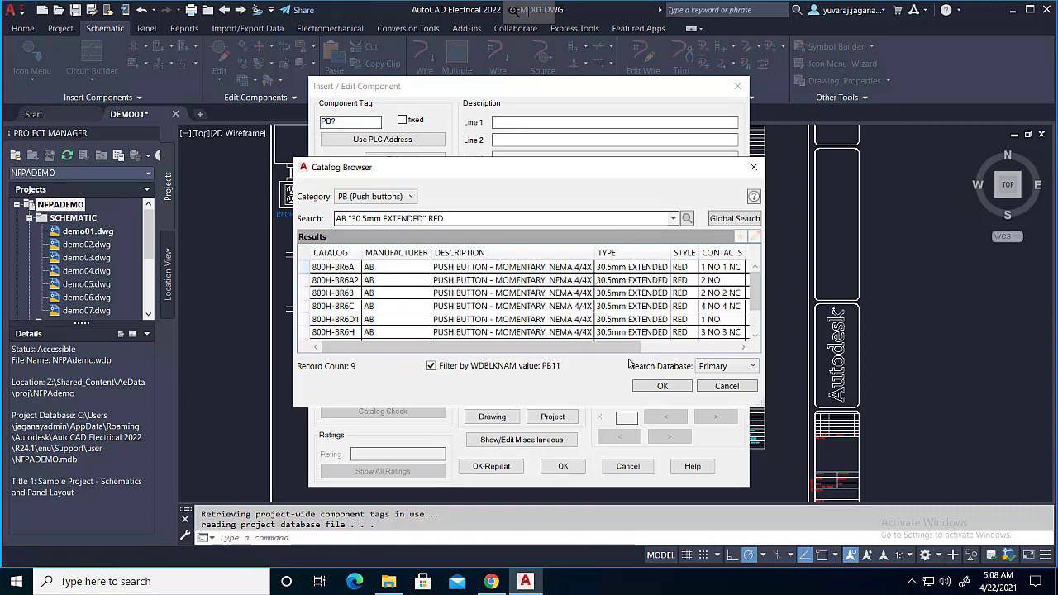
pyautogui.click(662, 386)
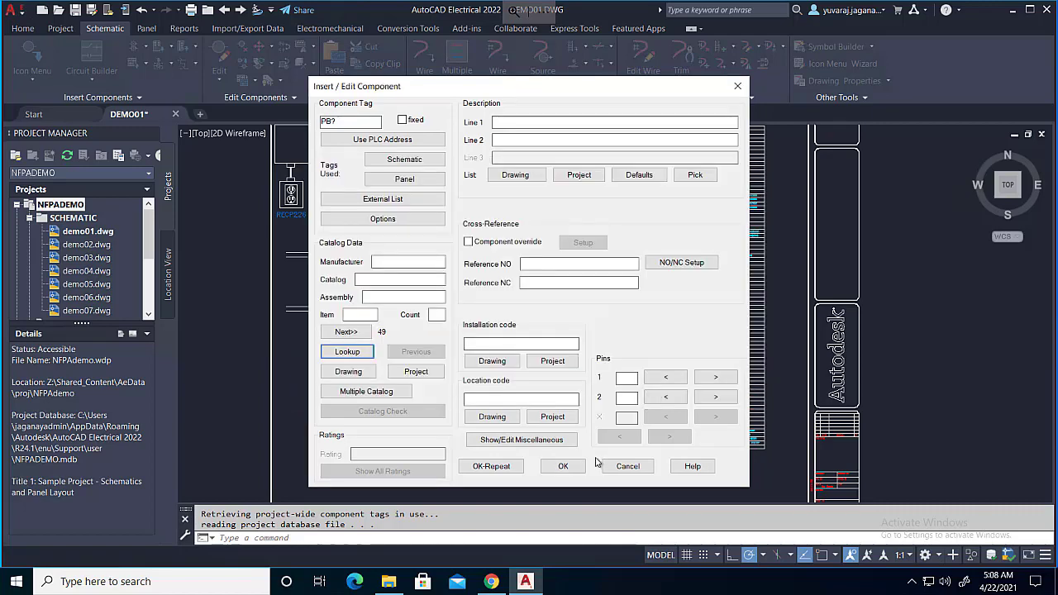
pyautogui.click(565, 466)
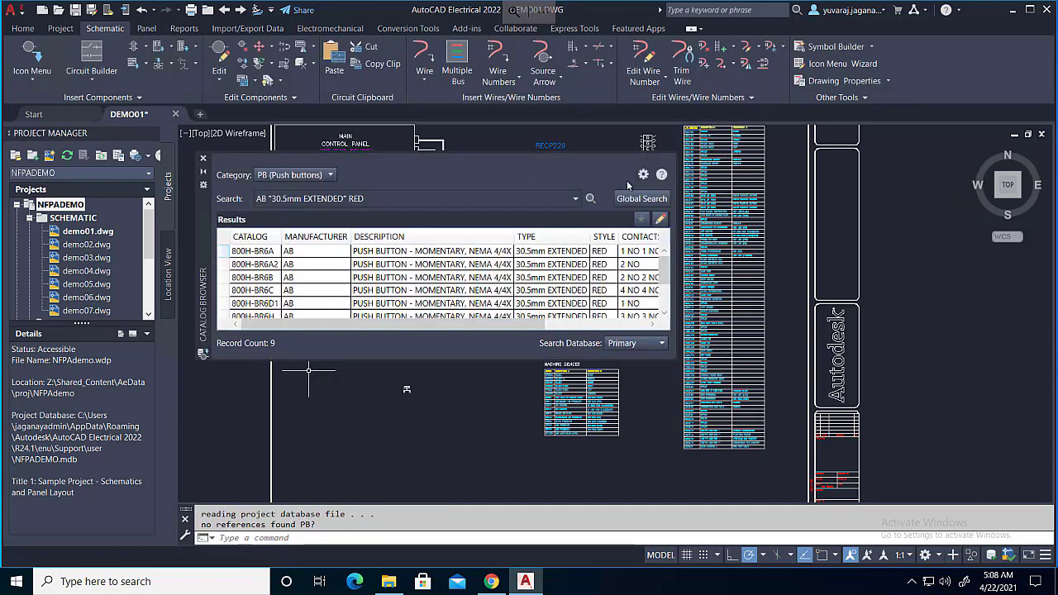
pyautogui.click(643, 174)
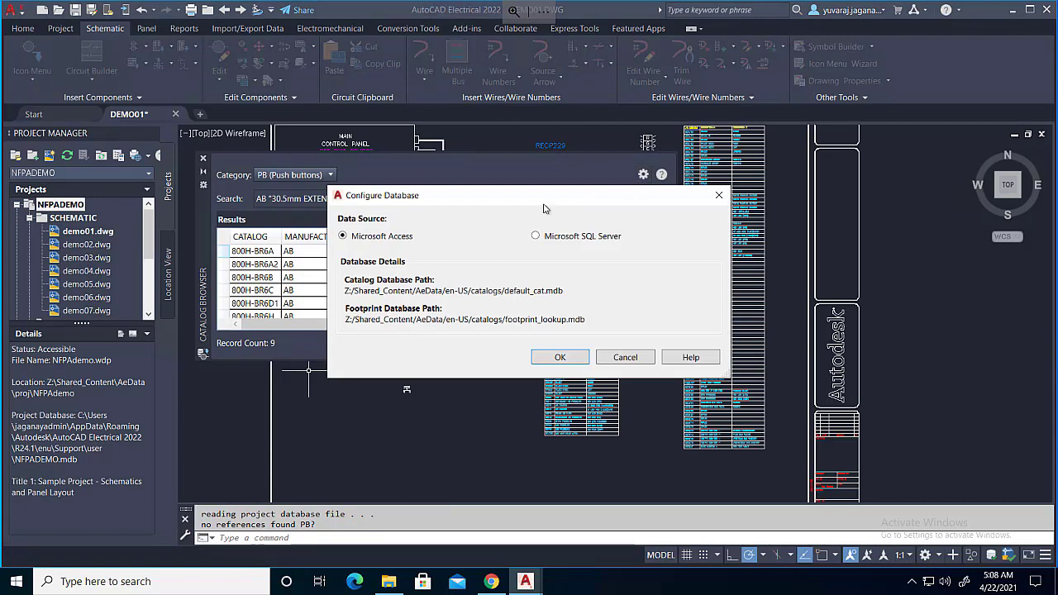